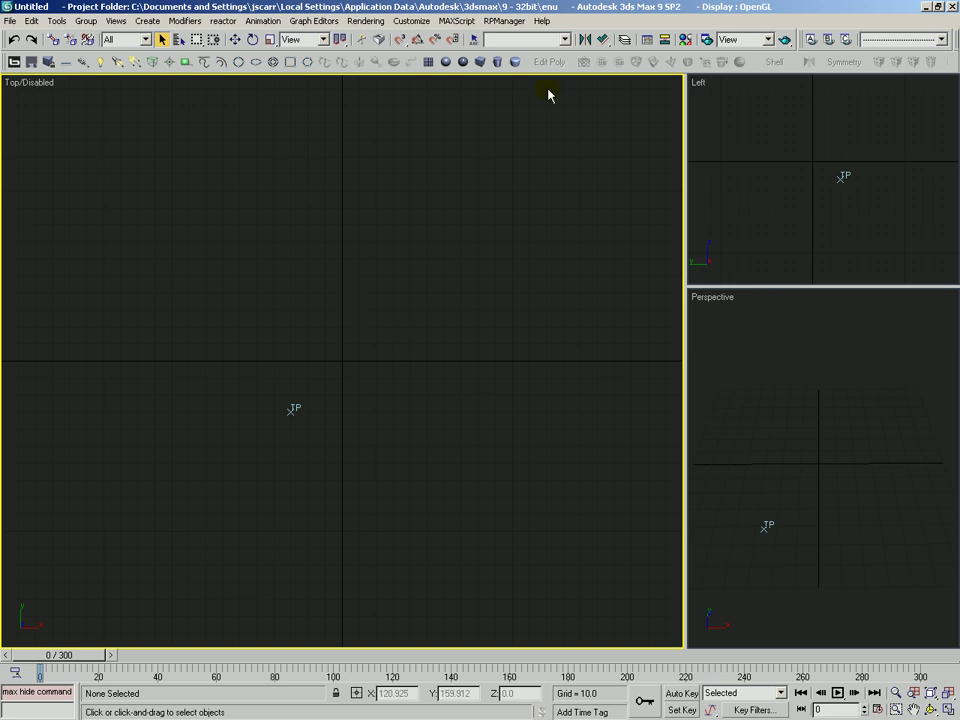
Create three cylinders of different radii and heights side by side in the Top view.
click(498, 62)
drag(327, 236, 336, 216)
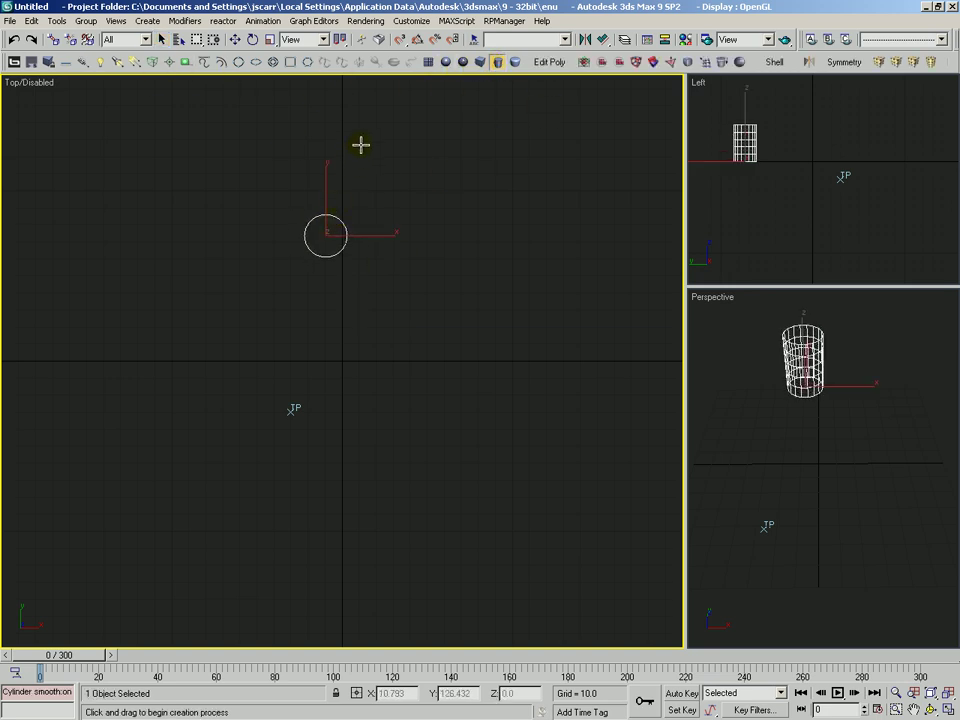
click(390, 118)
drag(431, 245, 459, 214)
click(523, 115)
middle_drag(437, 234, 426, 272)
key(alt+z)
drag(424, 271, 316, 268)
right_click(460, 99)
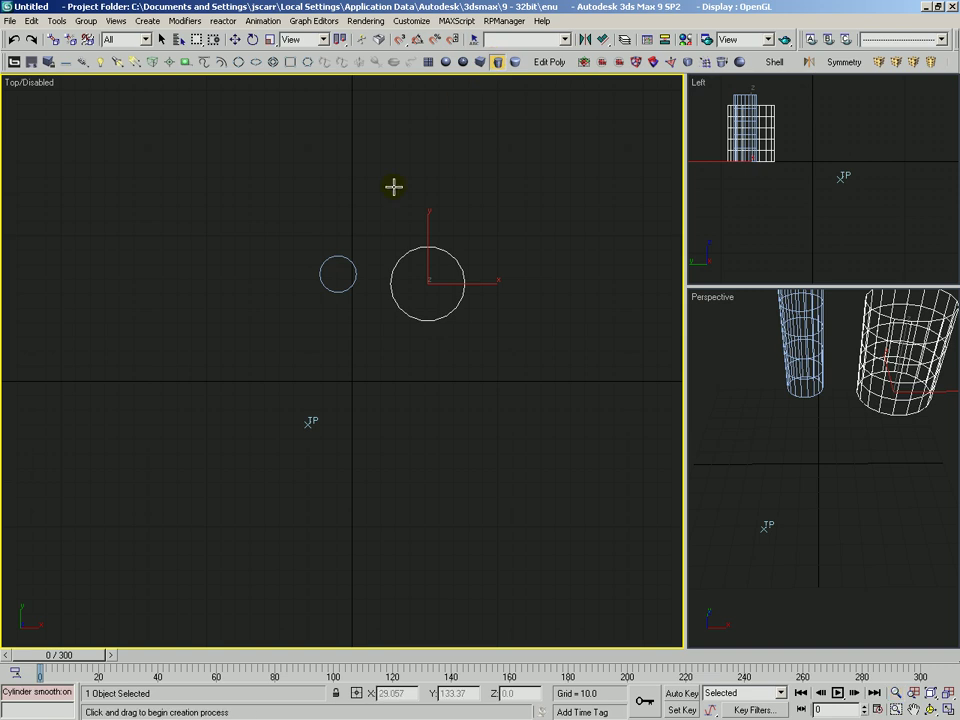
drag(257, 283, 274, 259)
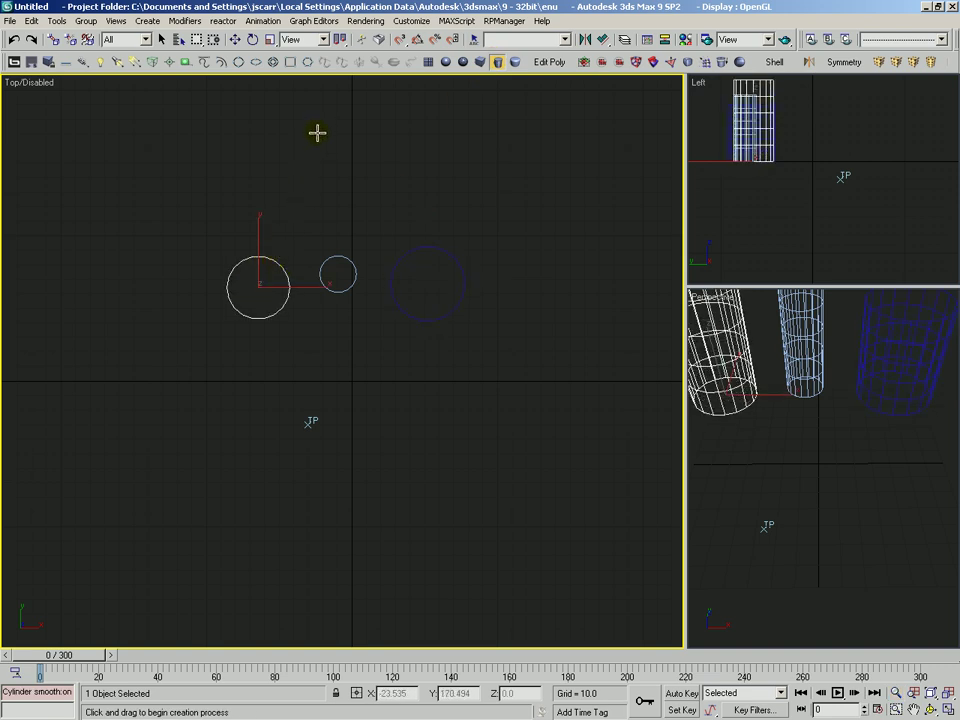
Place two point helpers in front of the cylinders and turn on Axis Tripod for the second one.
click(170, 61)
click(282, 465)
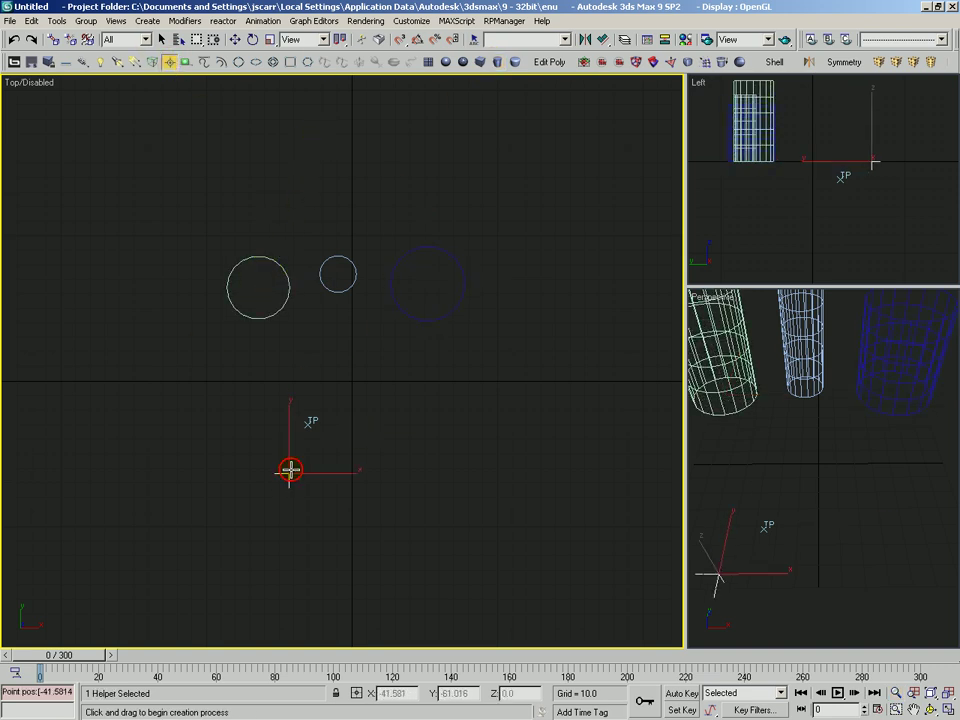
click(385, 457)
key(c)
click(50, 392)
Select Point01 and turn on its Axis Tripod display.
key(alt+z)
drag(448, 352, 400, 360)
key(q)
drag(422, 407, 358, 454)
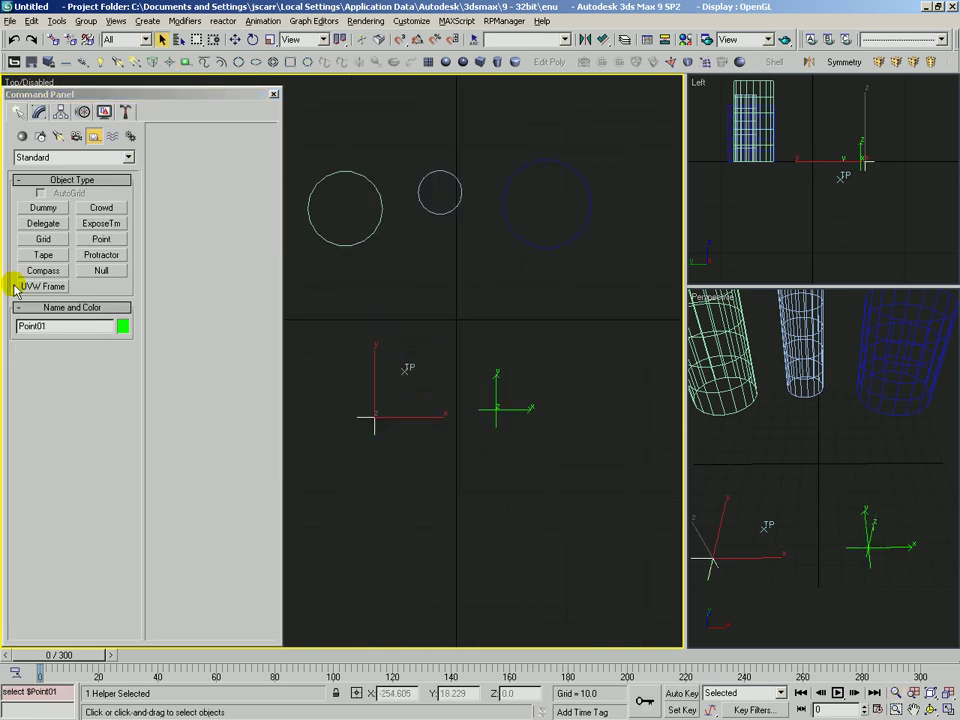
click(39, 111)
click(29, 362)
Select both point helpers and raise them above the ground line in the Front view.
key(alt+z)
drag(447, 345, 323, 277)
key(q)
ctrl+drag(555, 364, 480, 410)
key(f)
key(alt+z)
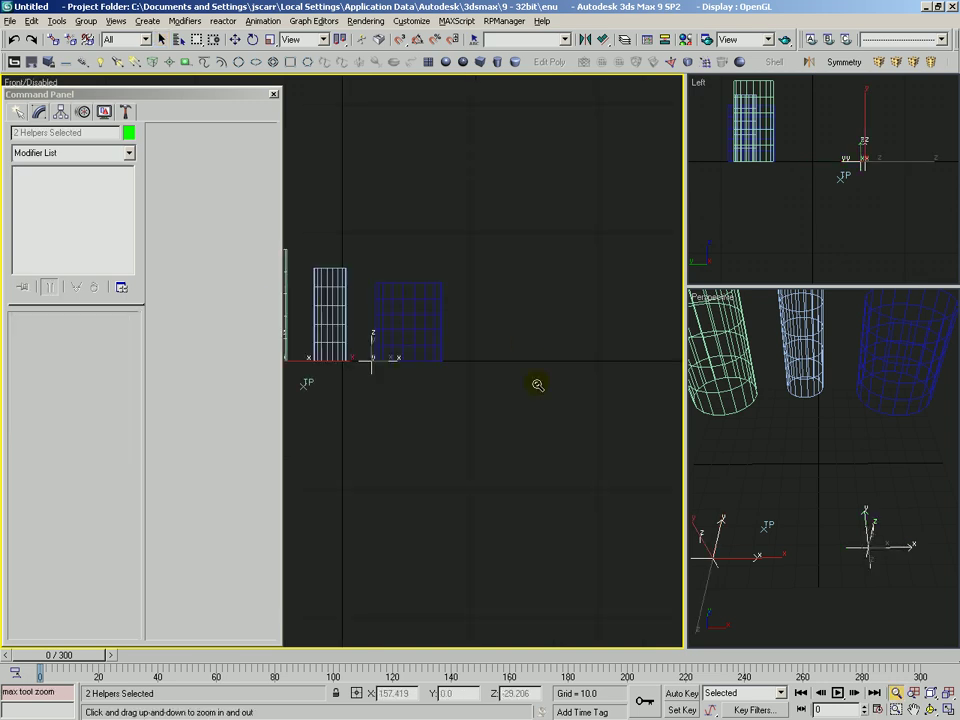
drag(364, 354, 326, 231)
middle_drag(326, 231, 516, 302)
key(w)
drag(521, 396, 370, 300)
click(547, 349)
Turn on Auto Key in the Top view and move Point01 past the other helper along X at frame 78.
key(t)
key(alt+z)
middle_drag(370, 300, 452, 313)
key(n)
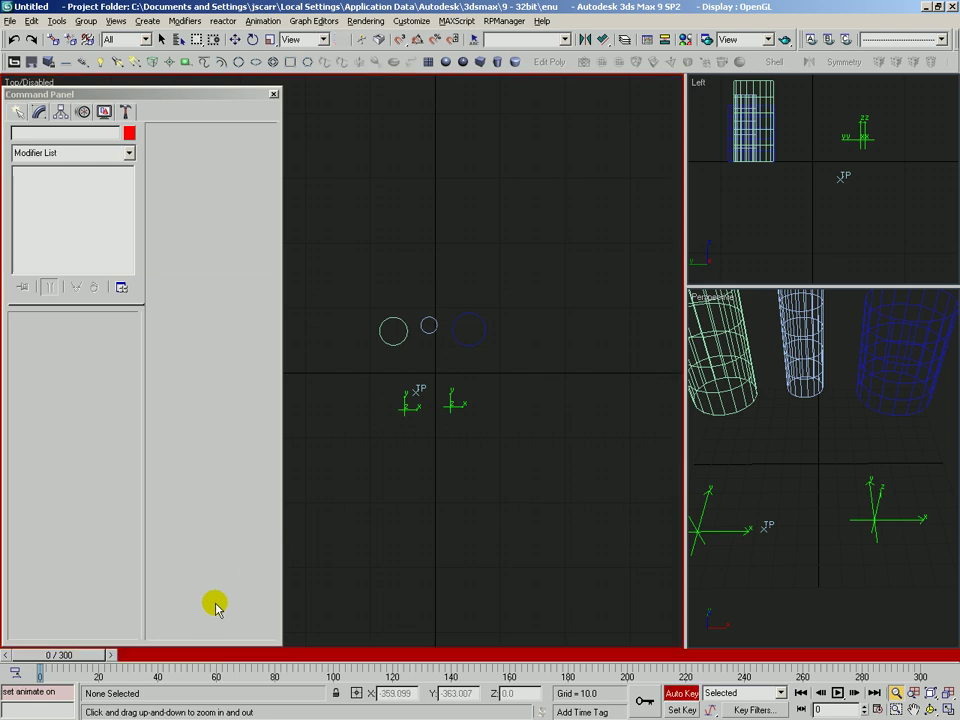
drag(66, 654, 312, 654)
scroll(433, 408, up, 6)
click(381, 414)
scroll(408, 430, down, 2)
key(e)
key(w)
drag(389, 397, 596, 378)
key(q)
Move Point02 slightly at frame 78 and rotate it about 50 degrees around Z.
key(e)
drag(437, 429, 420, 455)
key(w)
key(e)
drag(424, 508, 591, 397)
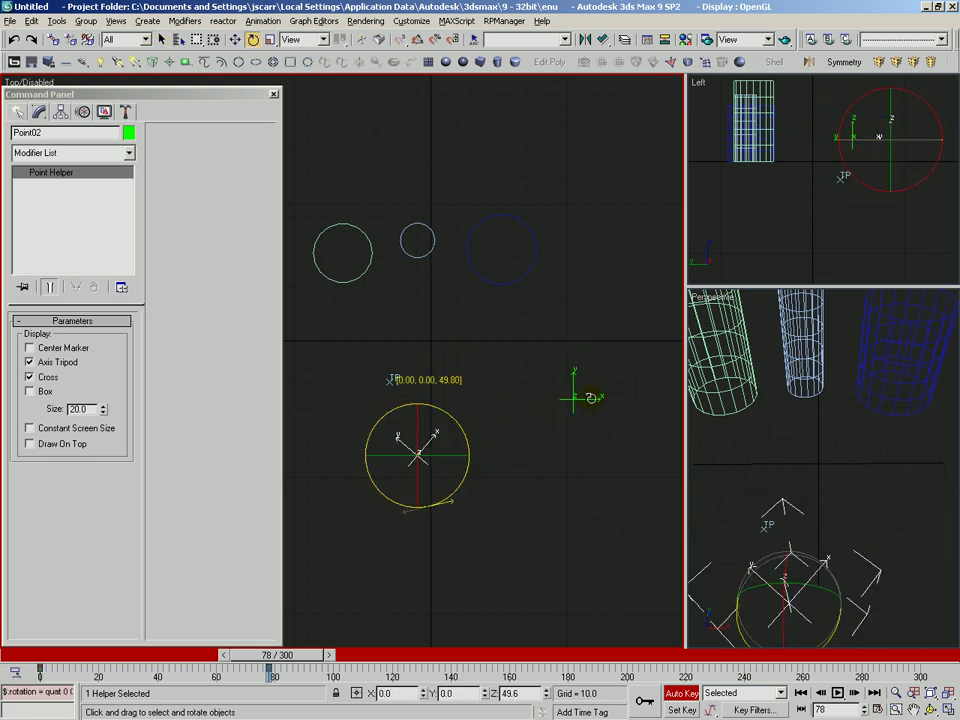
Go to frame 157, rotate Point02 further around Z and move it farther along negative X.
drag(300, 652, 500, 655)
scroll(495, 455, down, 3)
drag(481, 476, 378, 556)
key(w)
drag(475, 431, 391, 414)
Move Point01 back towards Point02 at frame 157 and rotate it around Z.
click(552, 413)
drag(574, 411, 452, 426)
key(e)
drag(446, 476, 503, 449)
key(w)
drag(442, 415, 445, 441)
key(q)
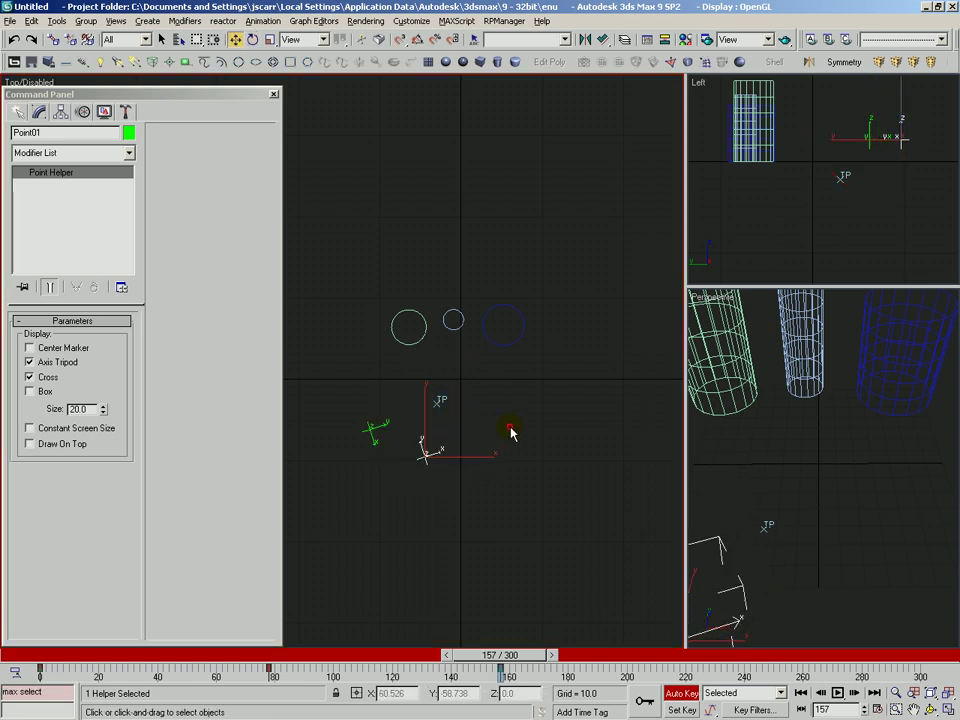
Turn off Auto Key and open the Thinking01 particle system editor.
click(478, 475)
key(ctrl+p)
key(alt+z)
drag(432, 390, 454, 357)
key(n)
key(3)
key(6)
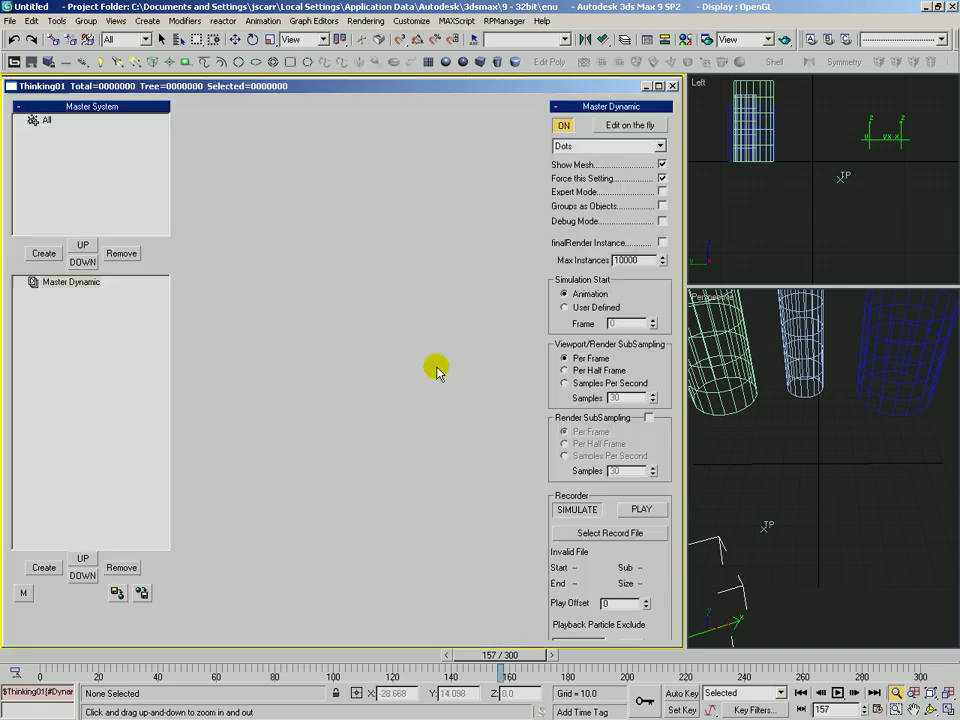
key(alt+z)
drag(797, 418, 822, 434)
key(ctrl+p)
key(alt+z)
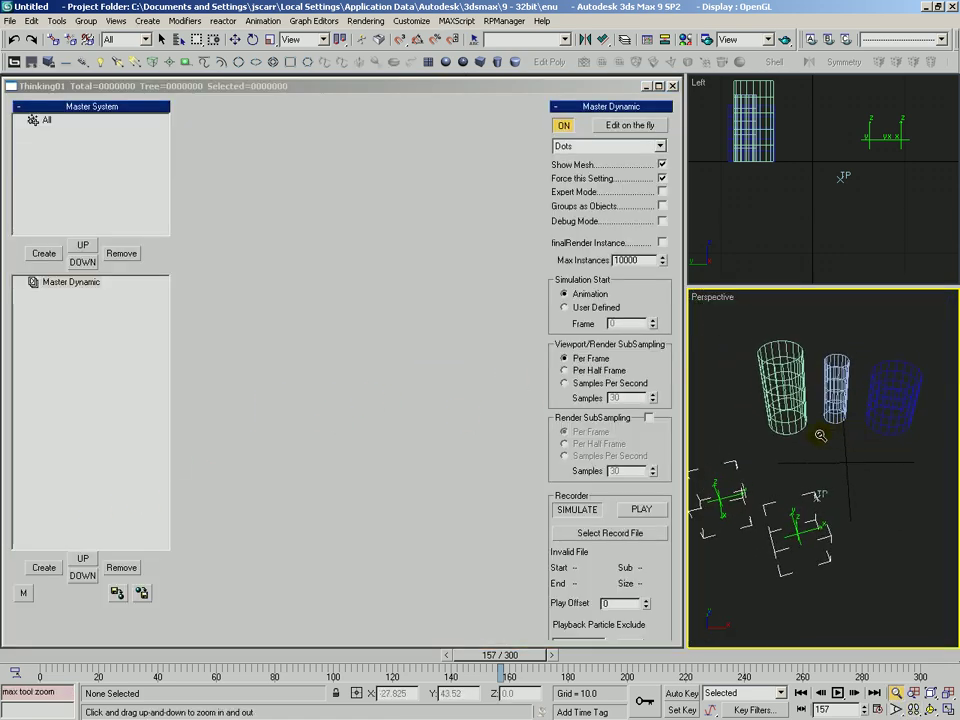
Create a dynamic set under Master Dynamic, enlarge its wiring area and name the set Shooter System.
click(44, 567)
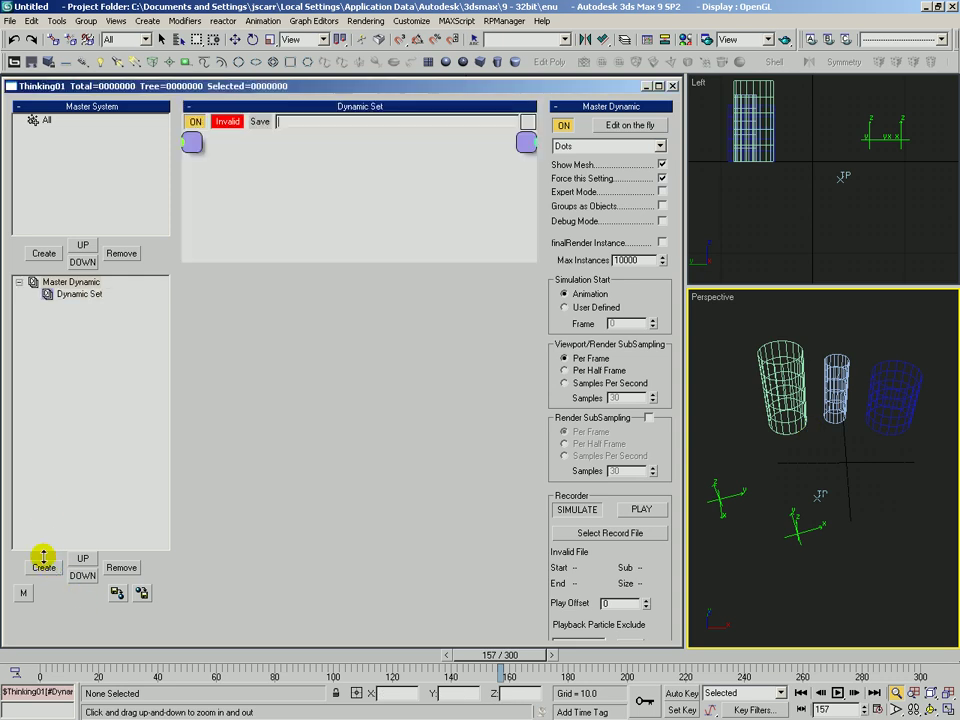
click(80, 294)
drag(281, 262, 257, 572)
click(92, 284)
click(82, 296)
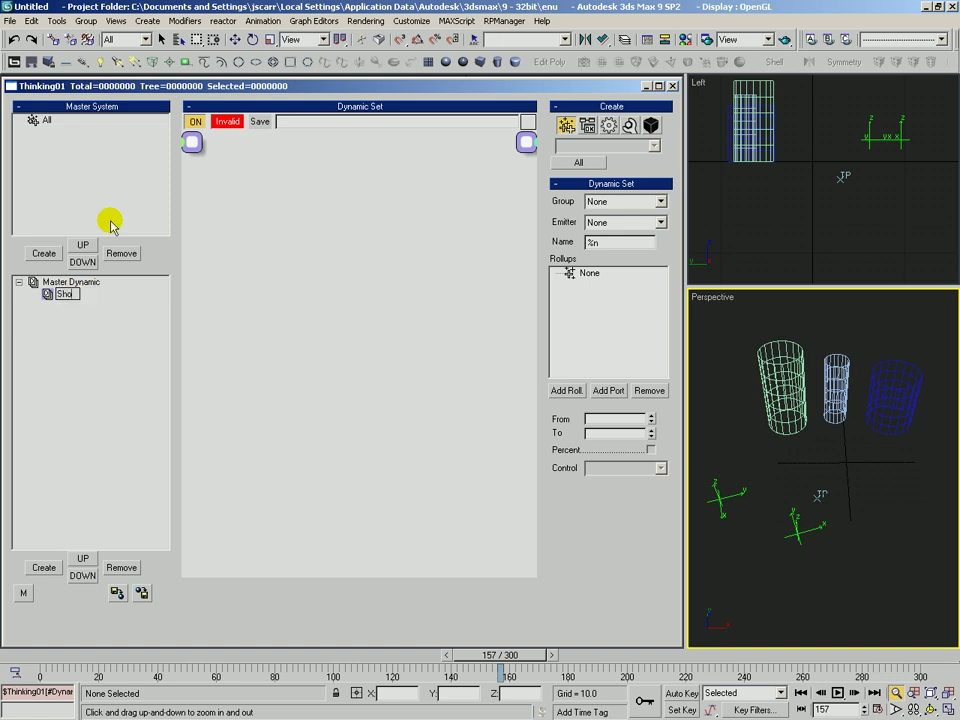
text(Shooter System)
key(Return)
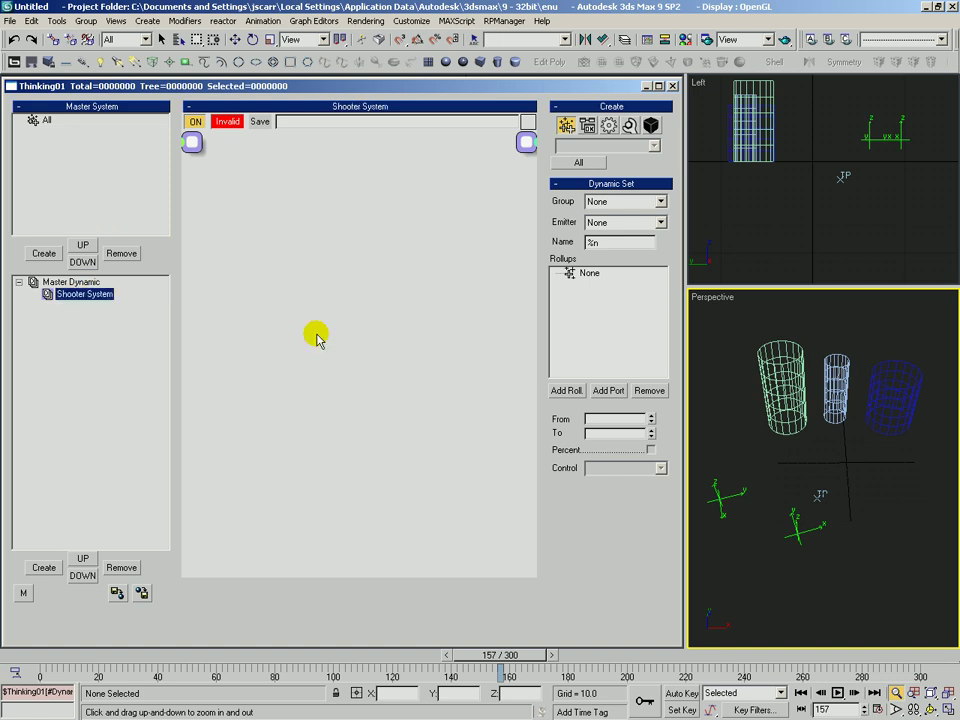
Create a dynamic set named born inside Shooter System.
click(44, 567)
click(92, 307)
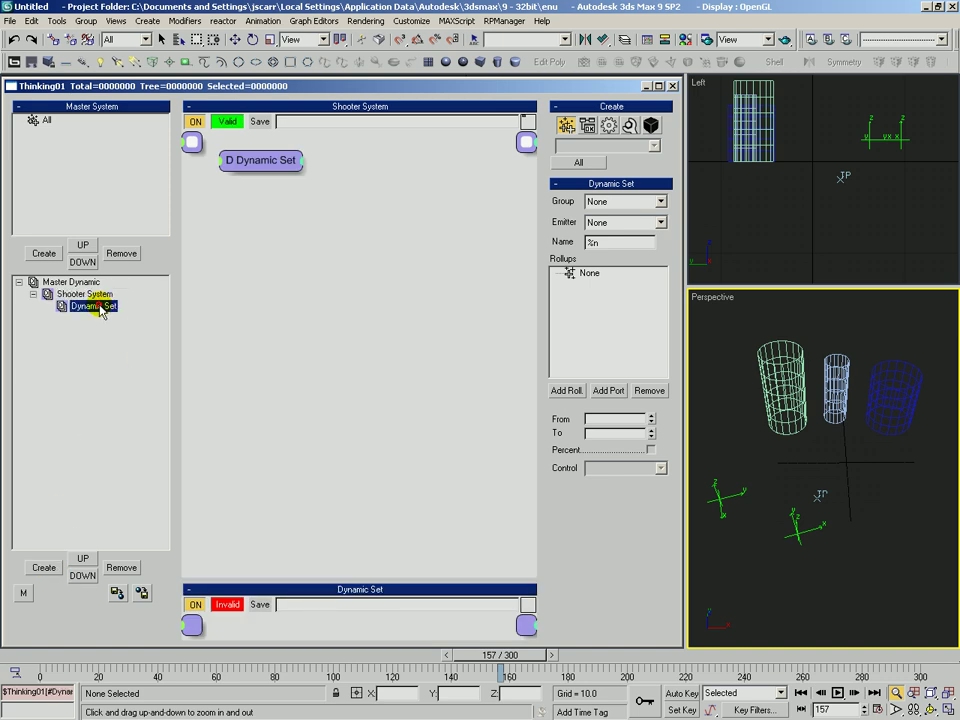
key(Return)
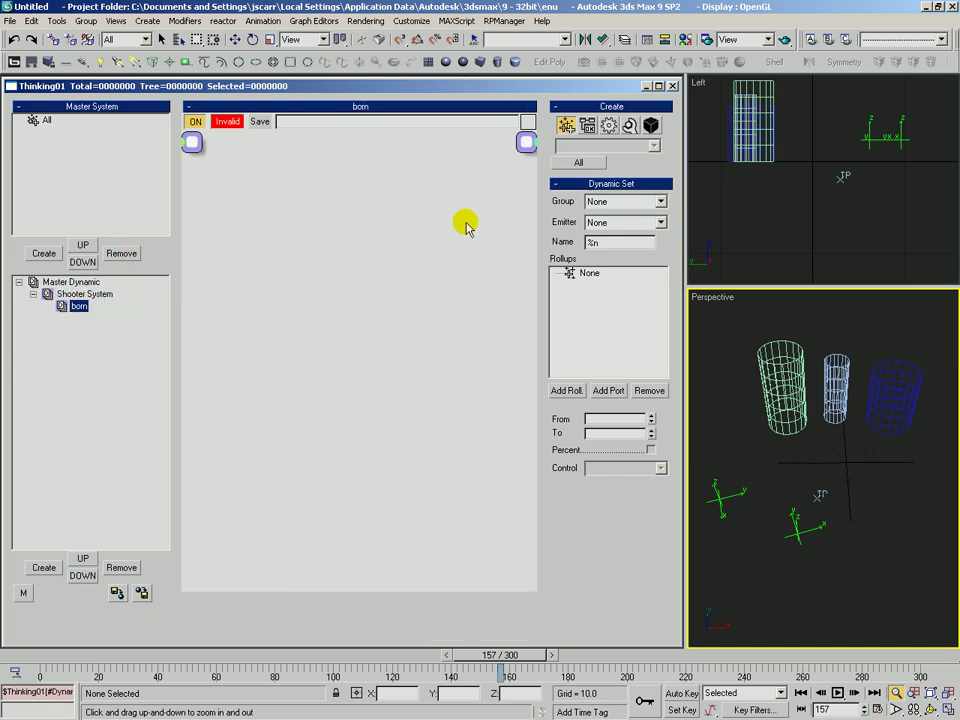
Create a particle group named shooter under All in the Master System.
click(44, 253)
click(66, 133)
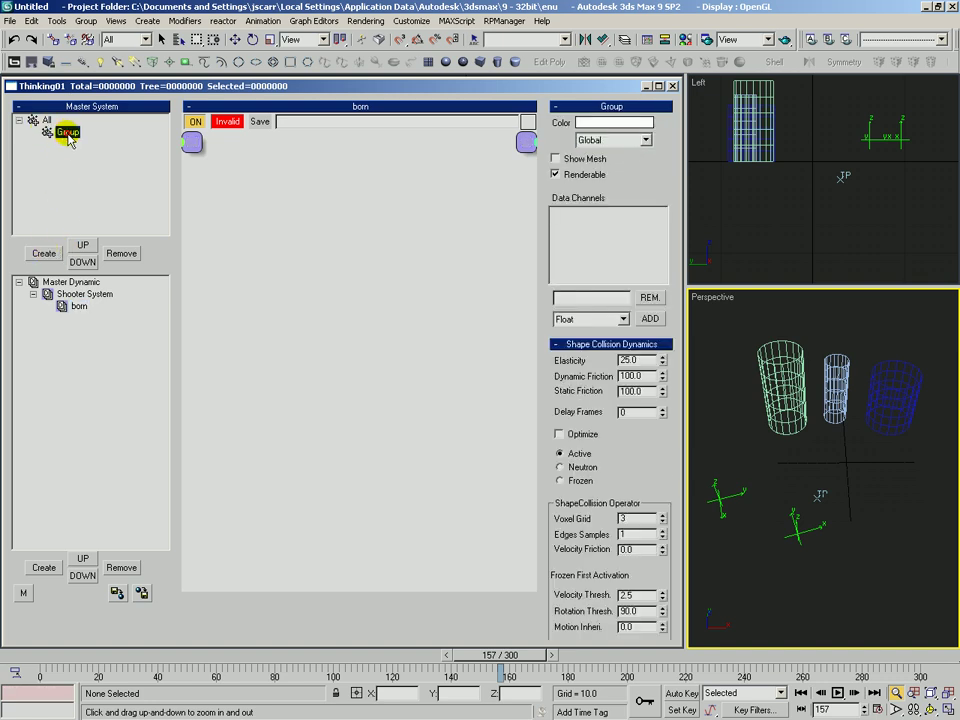
text(shooter)
key(Return)
Add three more particle groups under All, named bullets, coll env and dust.
click(46, 120)
click(45, 250)
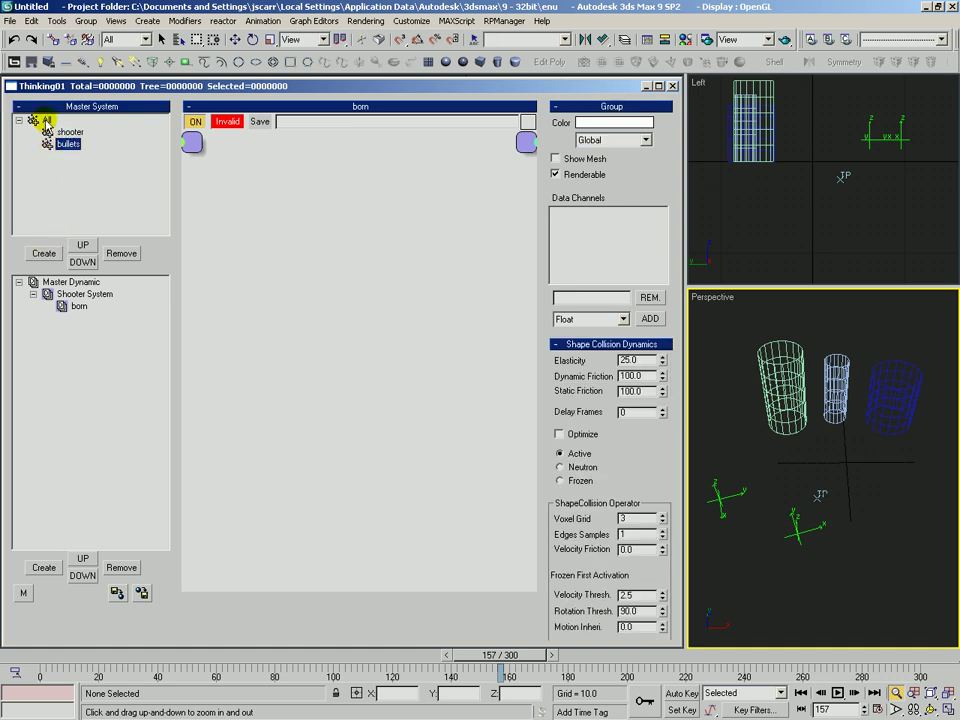
click(44, 253)
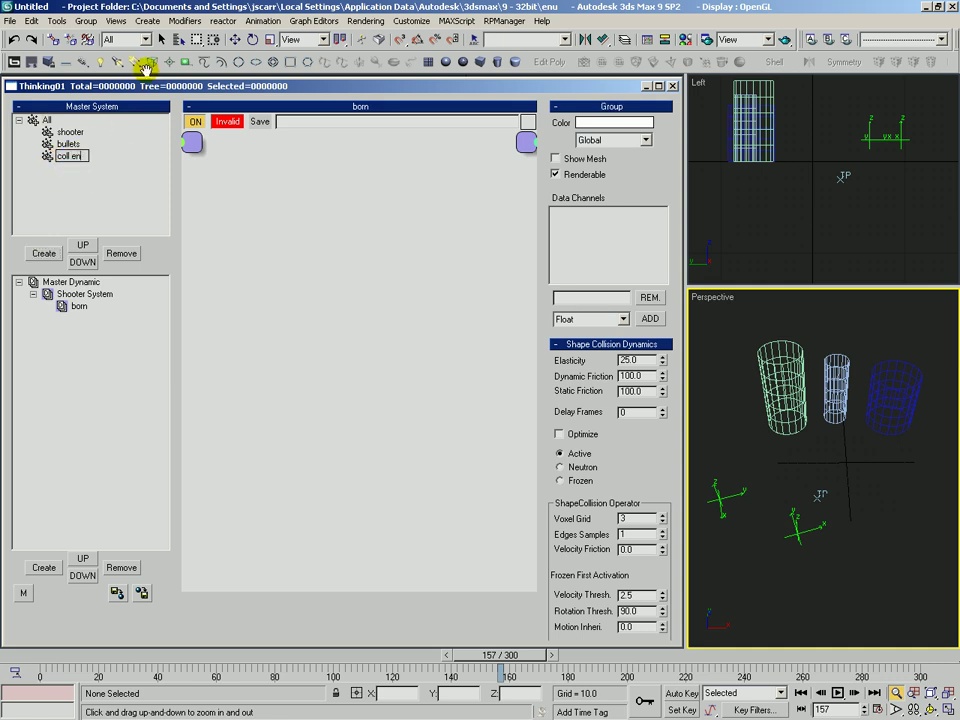
click(46, 119)
click(51, 250)
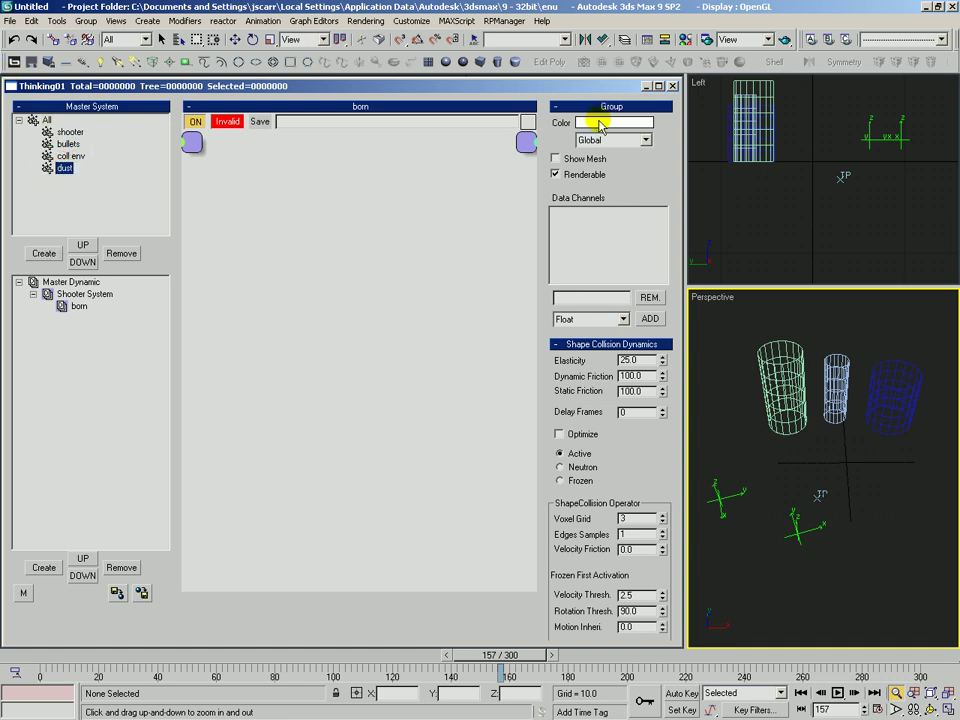
Set the dust group's color to a sandy tan.
click(597, 122)
click(467, 186)
drag(553, 304, 553, 309)
drag(437, 182, 426, 176)
click(564, 103)
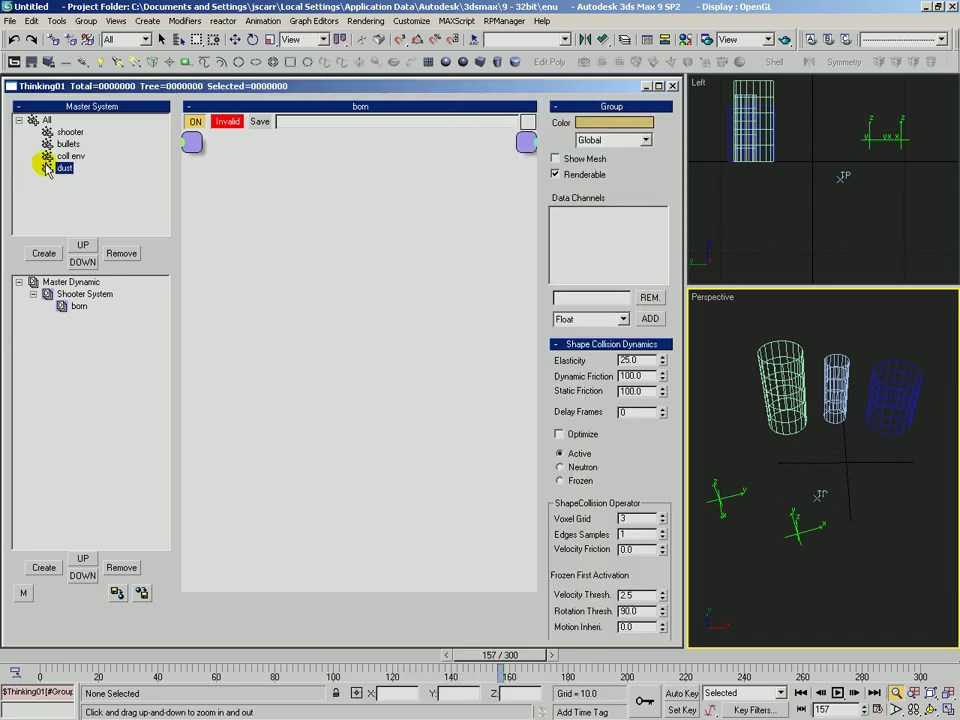
Set the coll env group's color to a medium blue.
click(70, 156)
click(610, 122)
click(444, 168)
drag(553, 228, 553, 217)
click(566, 108)
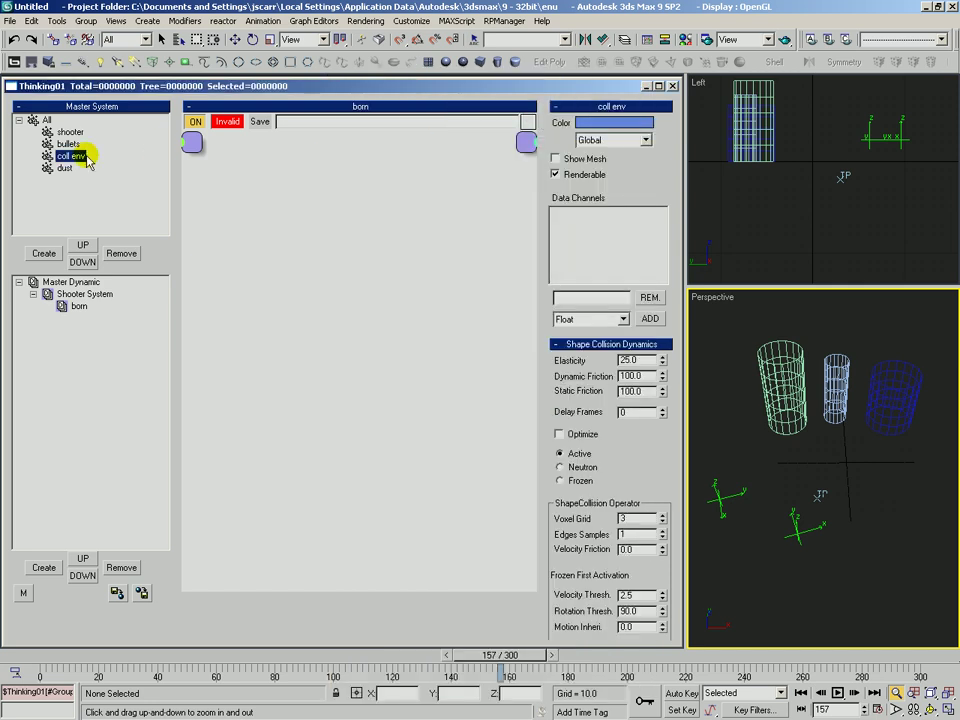
Set the bullets group's color to pure red, RGB 255, 0, 0.
click(156, 144)
click(575, 123)
click(467, 159)
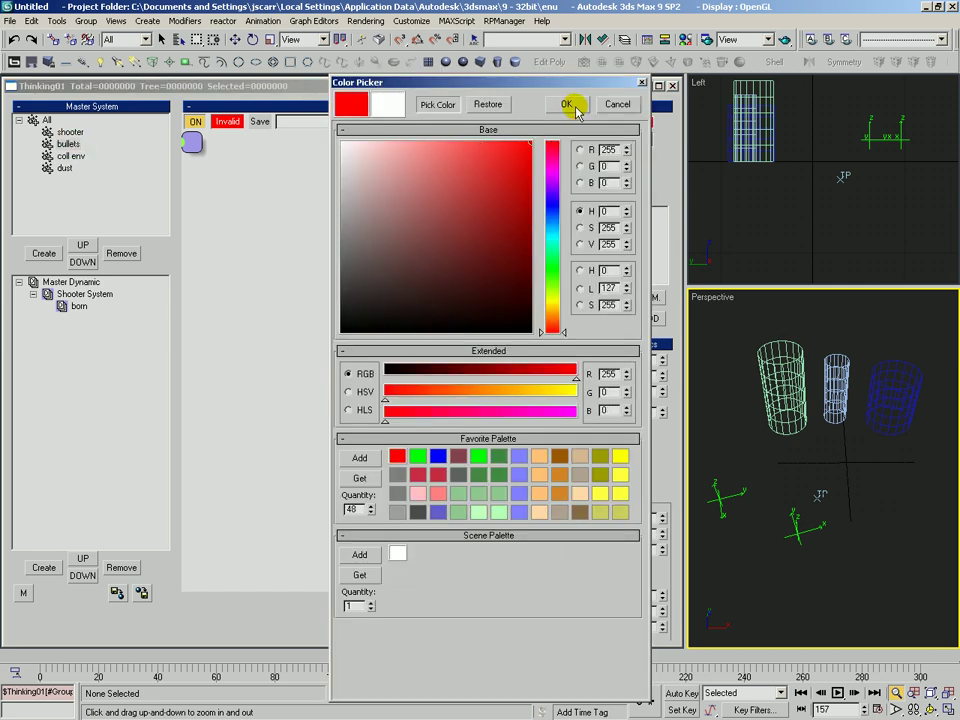
click(566, 104)
Set the shooter group's color to bright green, about RGB 35, 253, 96.
click(70, 132)
click(610, 122)
click(453, 147)
drag(553, 253, 553, 260)
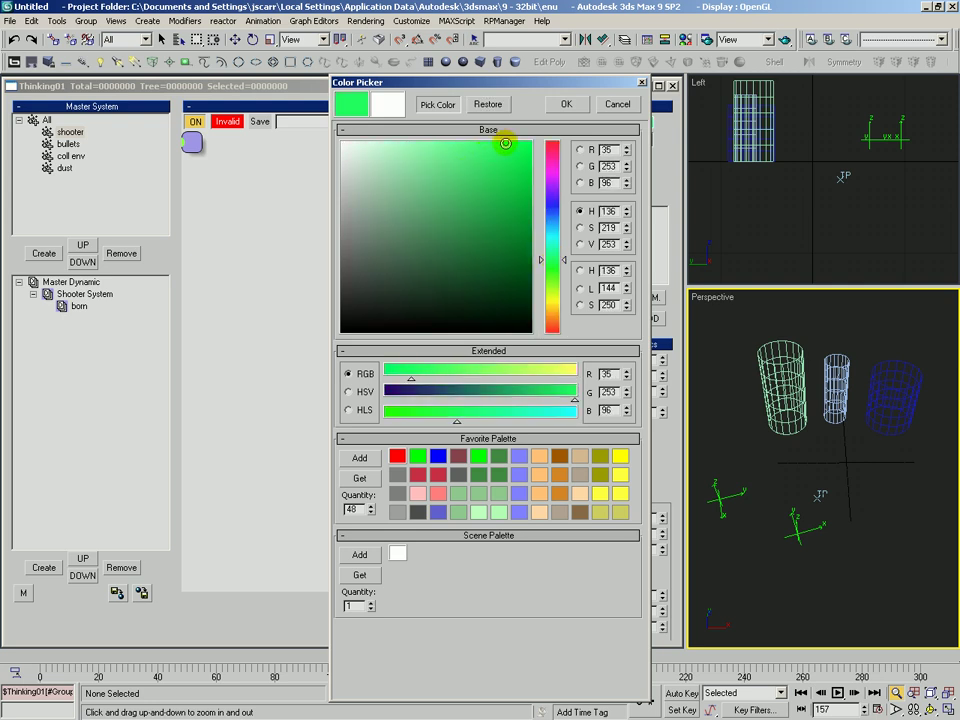
click(566, 104)
Add an Obj.To Particle generator to the born dynamic set.
click(80, 306)
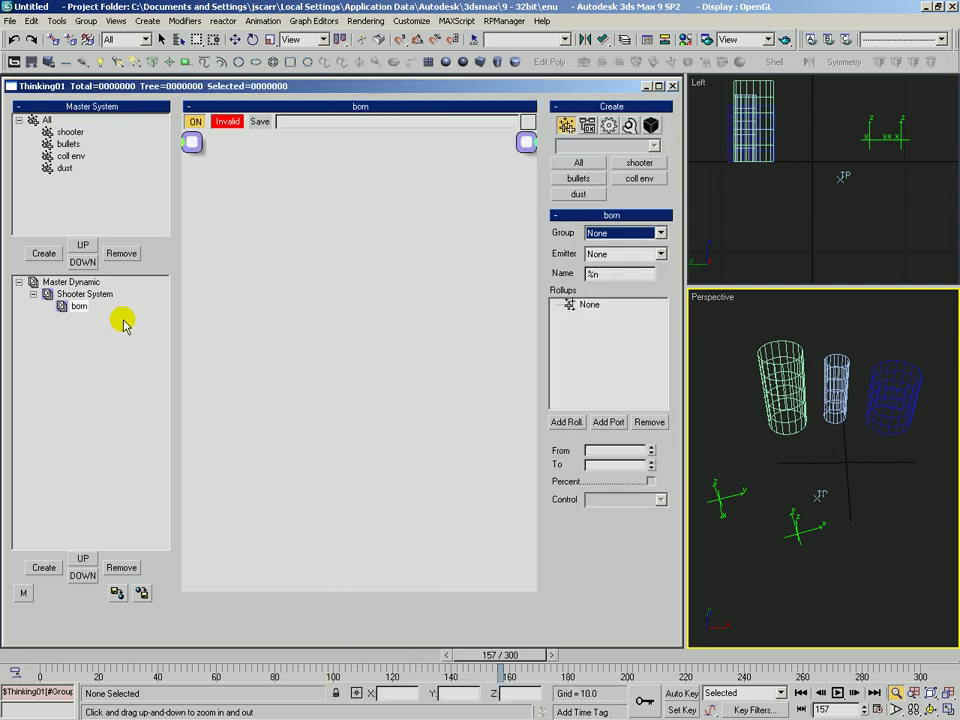
click(609, 125)
click(605, 146)
click(606, 180)
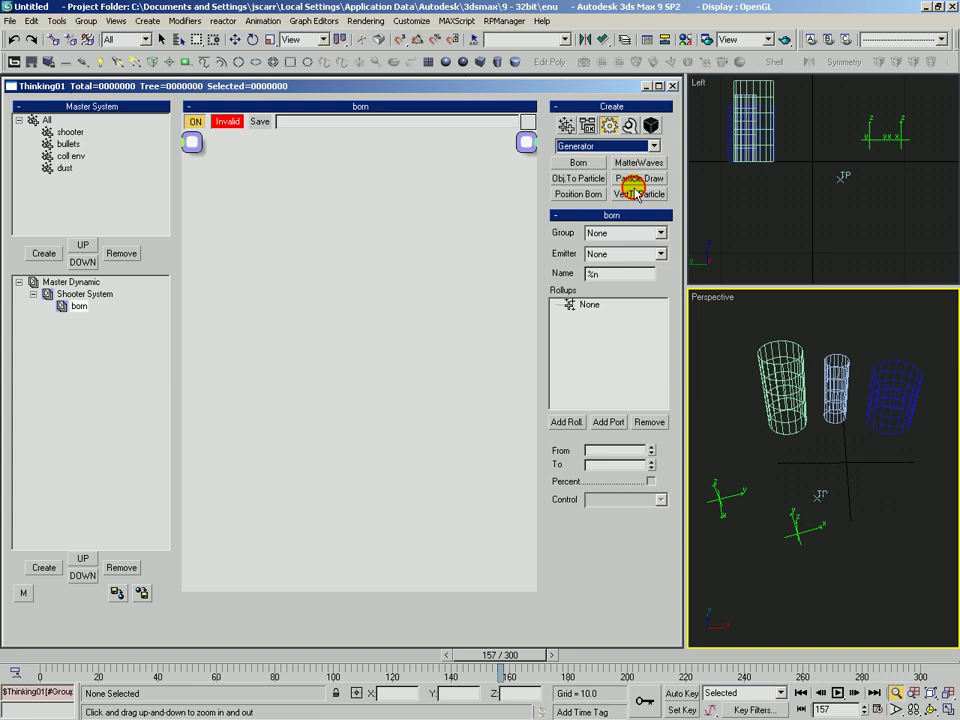
click(579, 178)
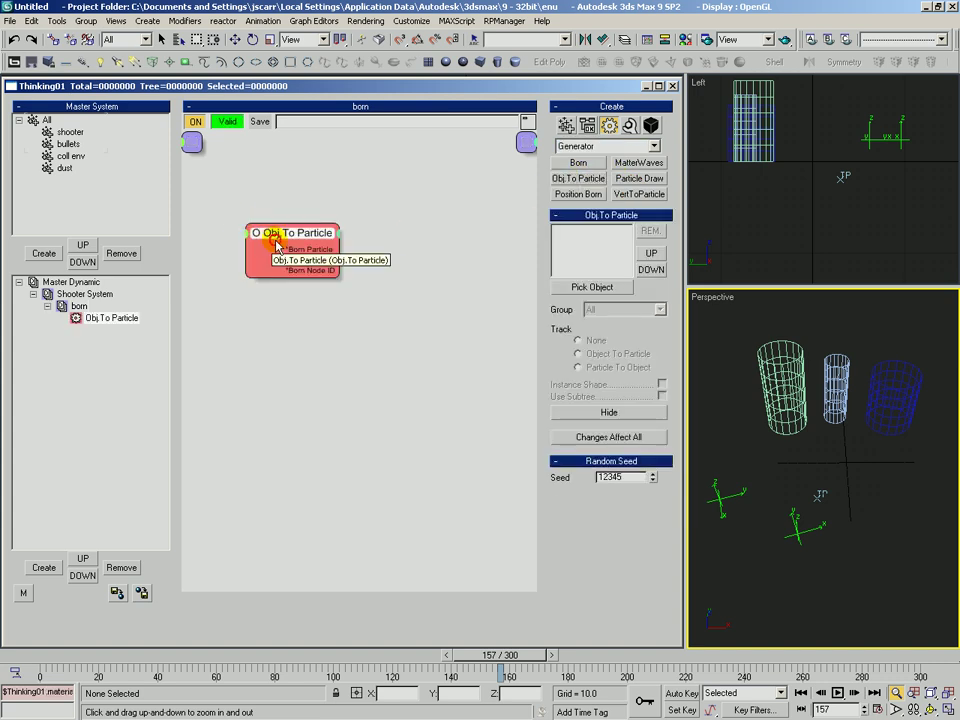
Assign the helpers Point02 and Point01 to the Obj.To Particle operator as source objects.
click(719, 509)
click(588, 287)
click(795, 521)
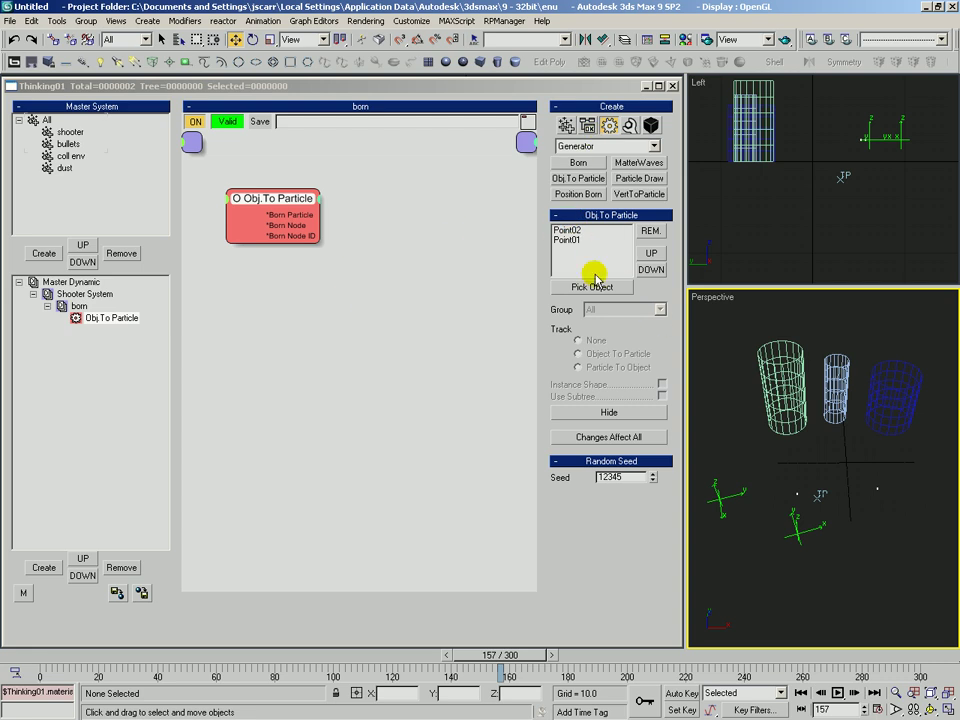
Add a standard Group operator fed by the Born Particle output and set its group to shooter.
click(590, 146)
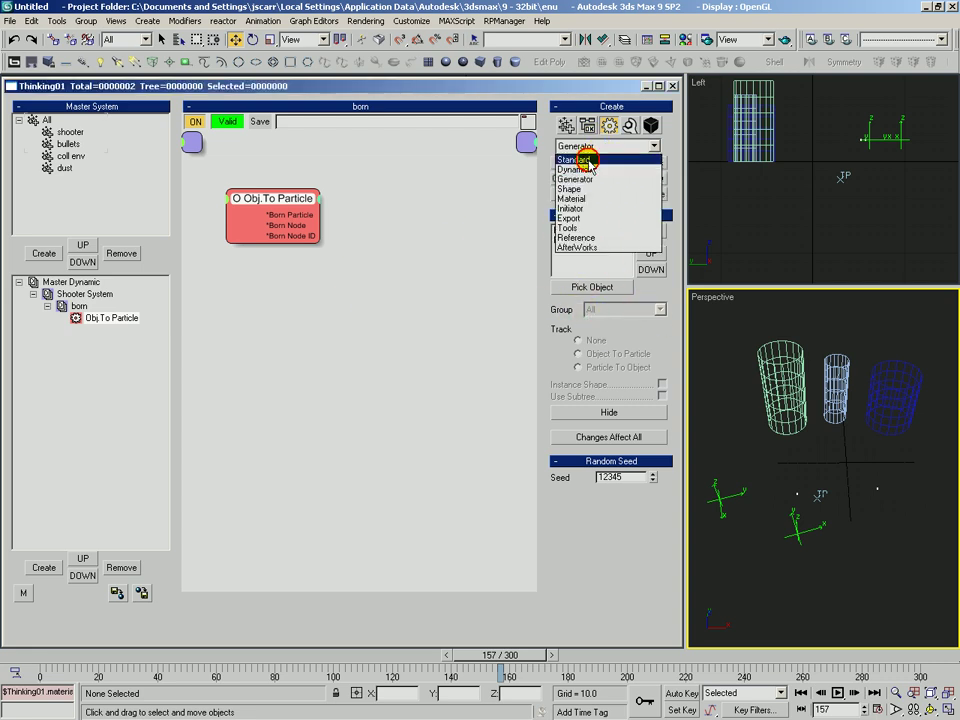
click(586, 168)
drag(640, 180, 395, 205)
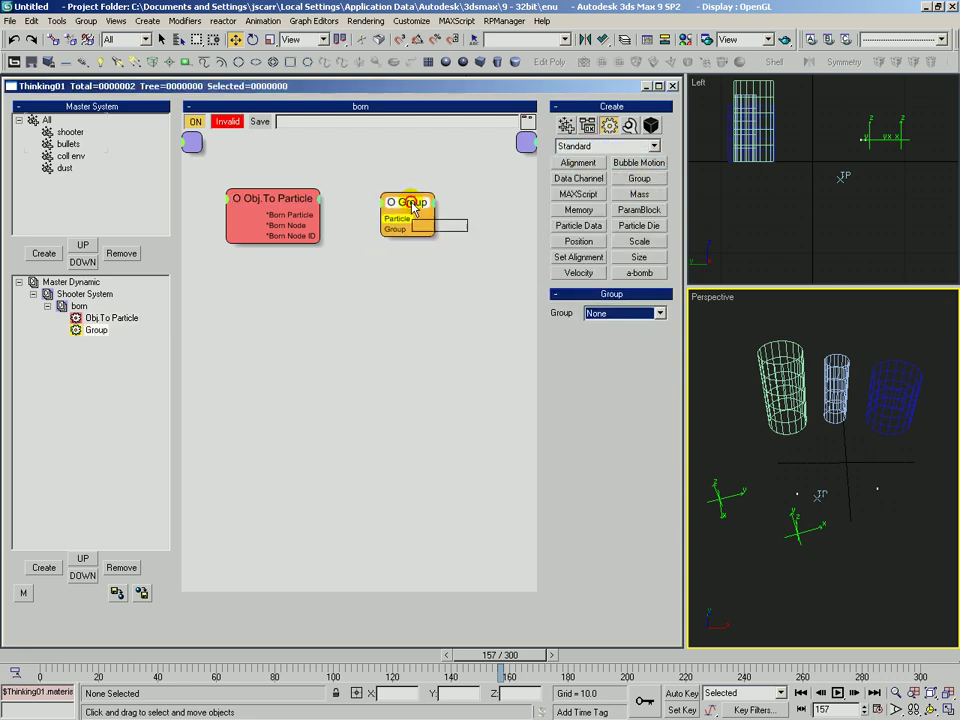
drag(313, 220, 400, 222)
click(659, 313)
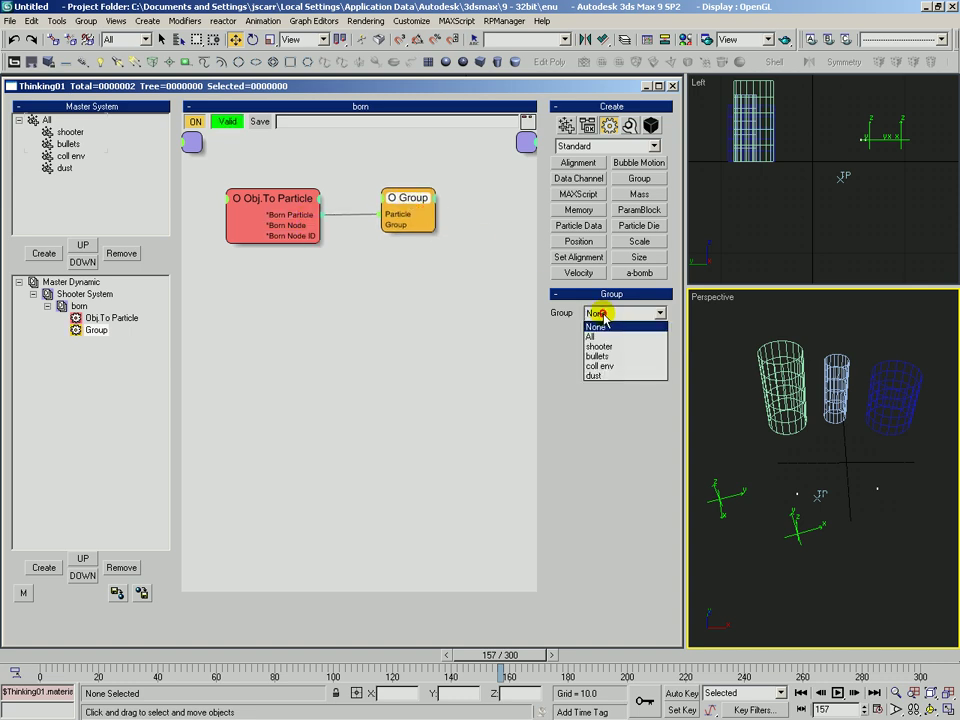
click(600, 344)
Rename the Obj.To Particle operator as shooters.
click(266, 197)
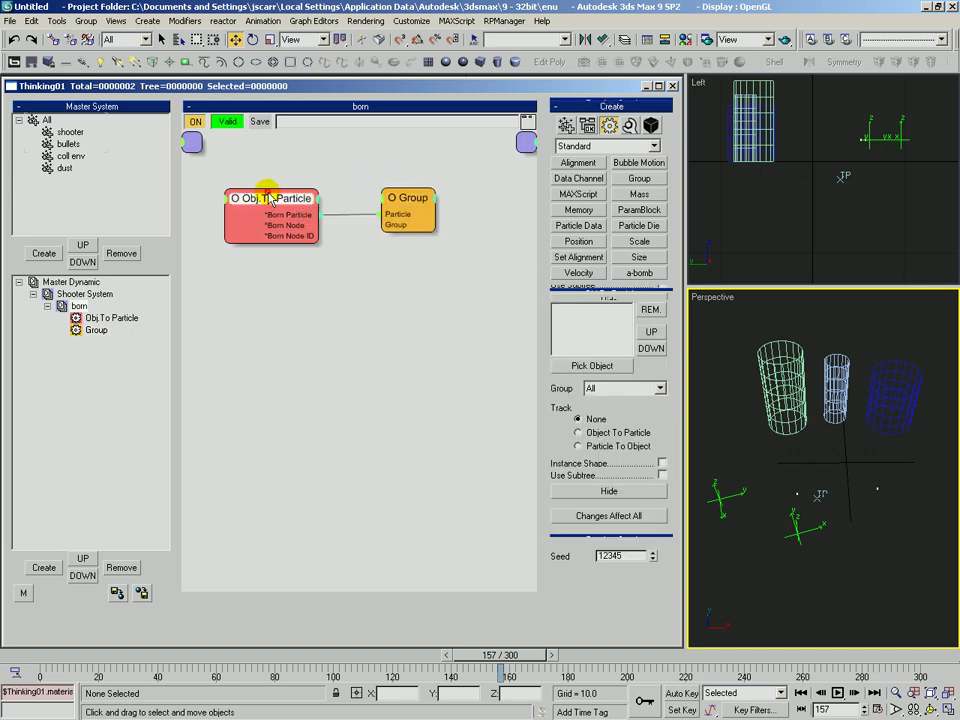
text(sh)
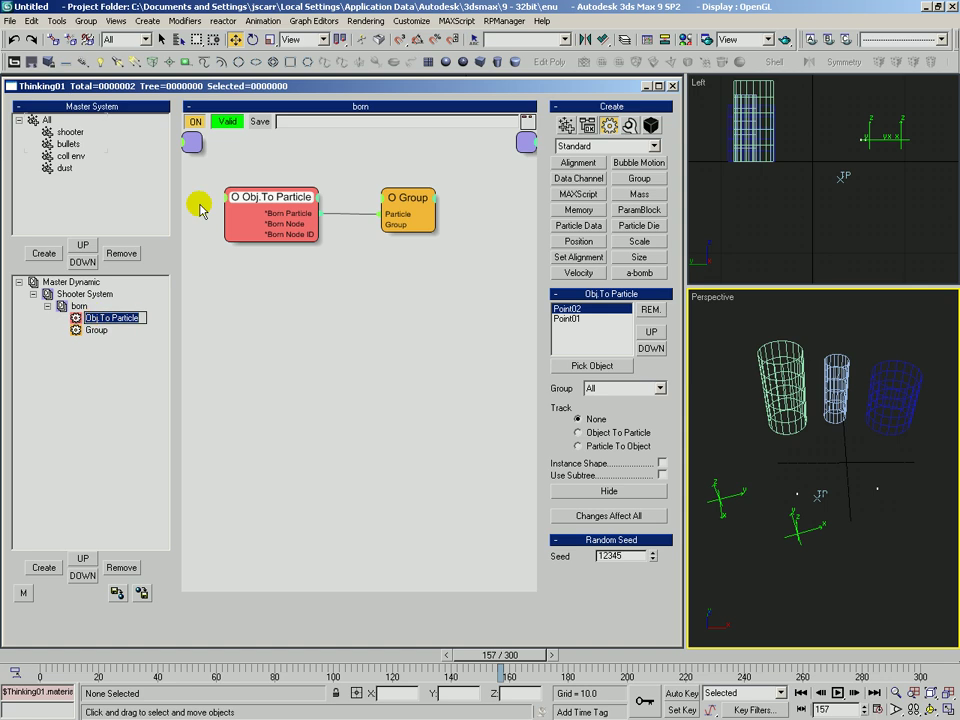
text(ooters)
key(Return)
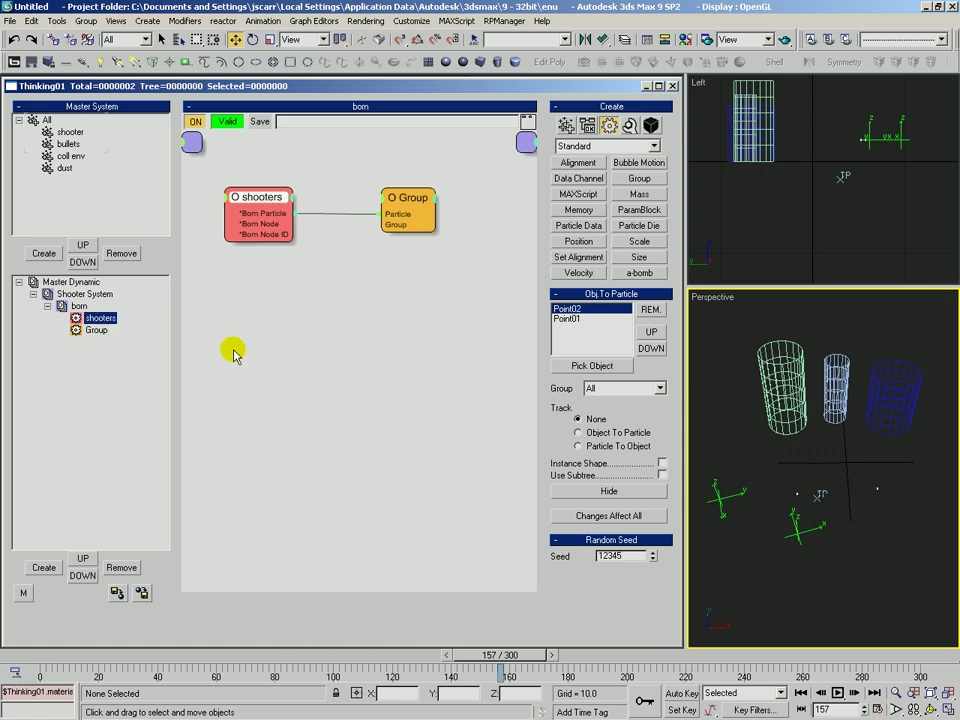
Rearrange the shooters and Group nodes neatly near the upper part of the born wiring area.
drag(264, 197, 286, 188)
drag(409, 196, 416, 191)
click(327, 267)
drag(292, 187, 288, 189)
drag(431, 191, 433, 188)
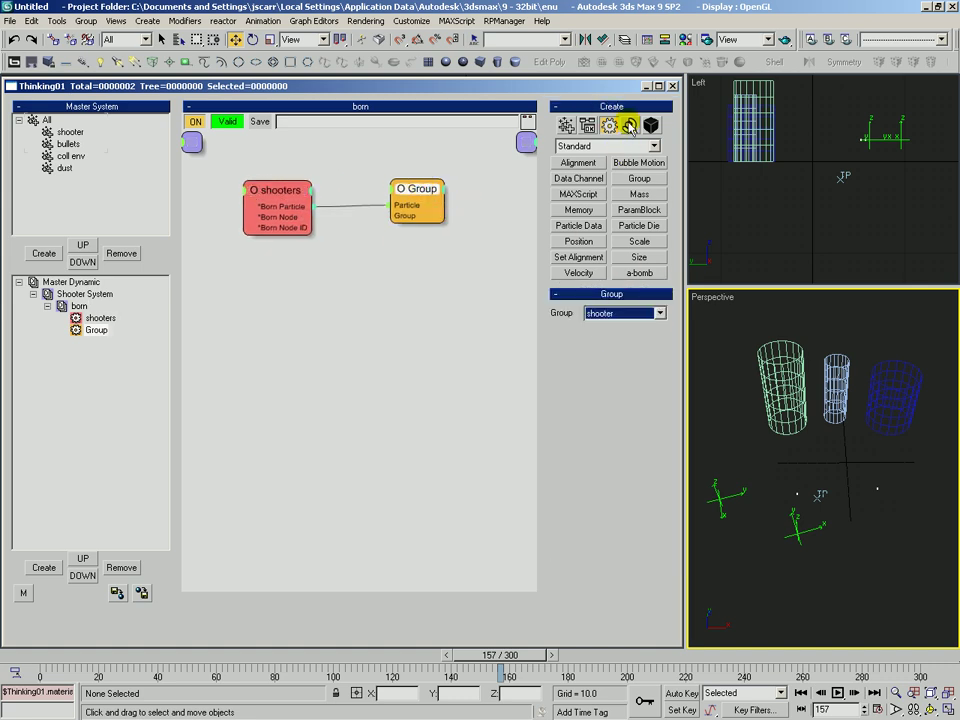
Duplicate the shooters and Group nodes below the originals and rename the copied Obj.To Particle operator as coll env.
drag(252, 167, 407, 221)
shift+drag(281, 193, 283, 286)
click(351, 257)
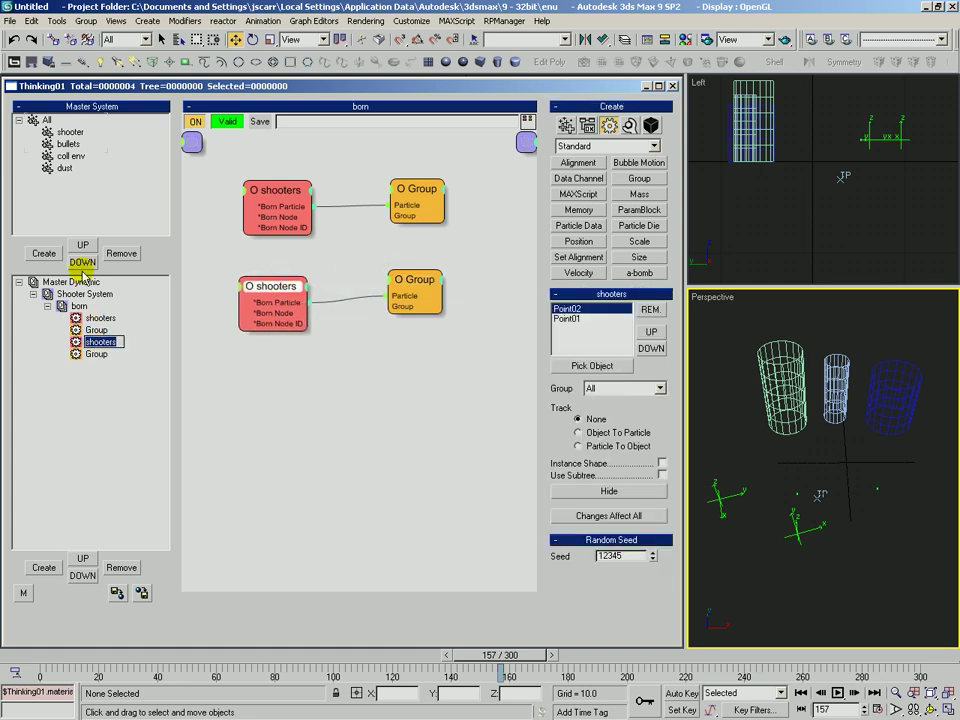
Set the group of the copied Group operator to coll env.
click(418, 282)
click(613, 313)
click(620, 369)
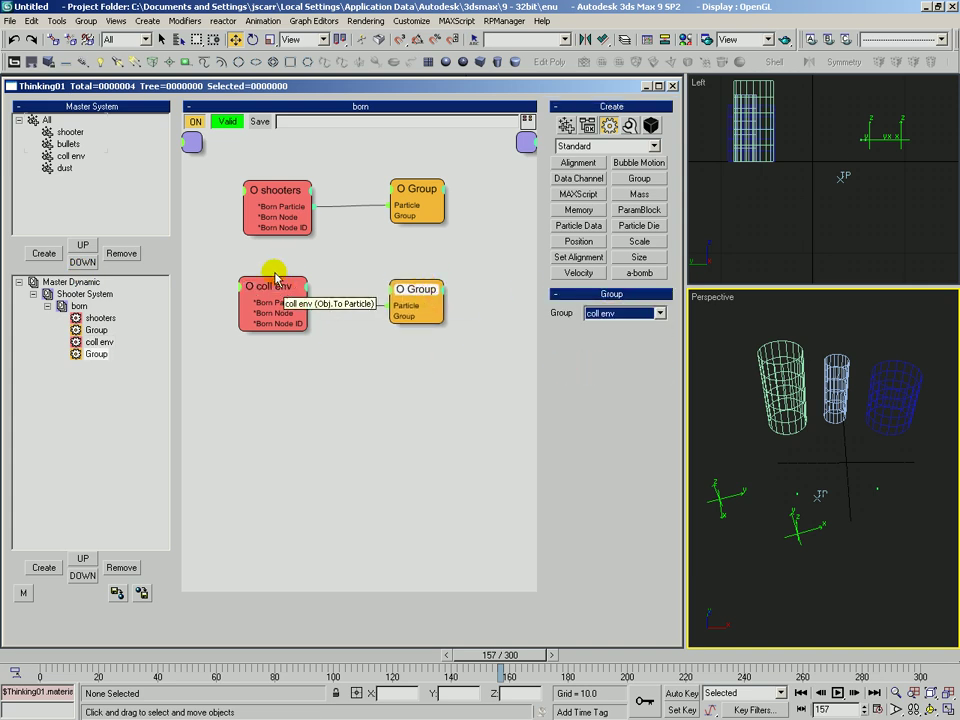
Replace the source objects of the coll env operator with Cylinder03, Cylinder01 and Cylinder02.
click(284, 285)
click(647, 314)
click(609, 369)
click(760, 376)
click(596, 365)
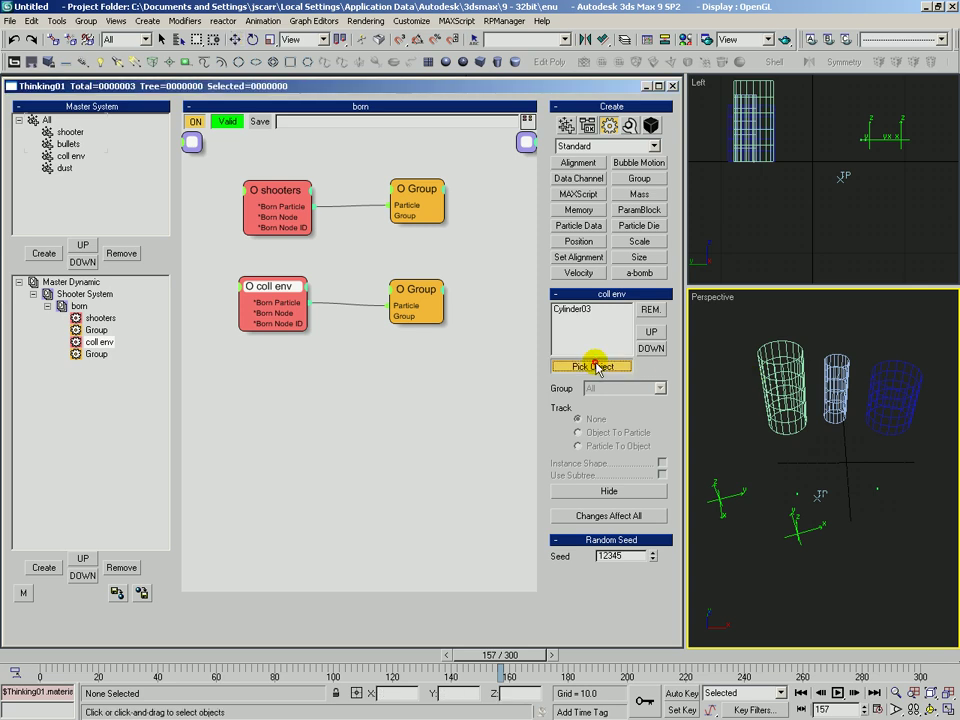
click(820, 377)
click(592, 366)
click(831, 390)
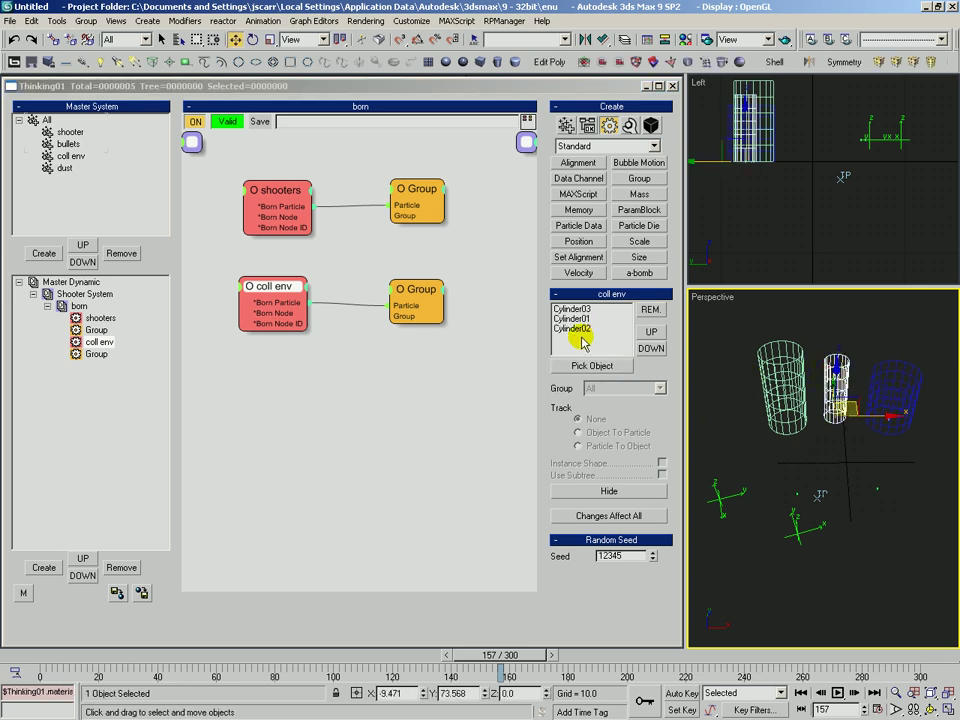
For all cylinders in coll env, enable Instance Shape with Object To Particle tracking and hide the original objects.
drag(582, 320, 580, 309)
click(612, 515)
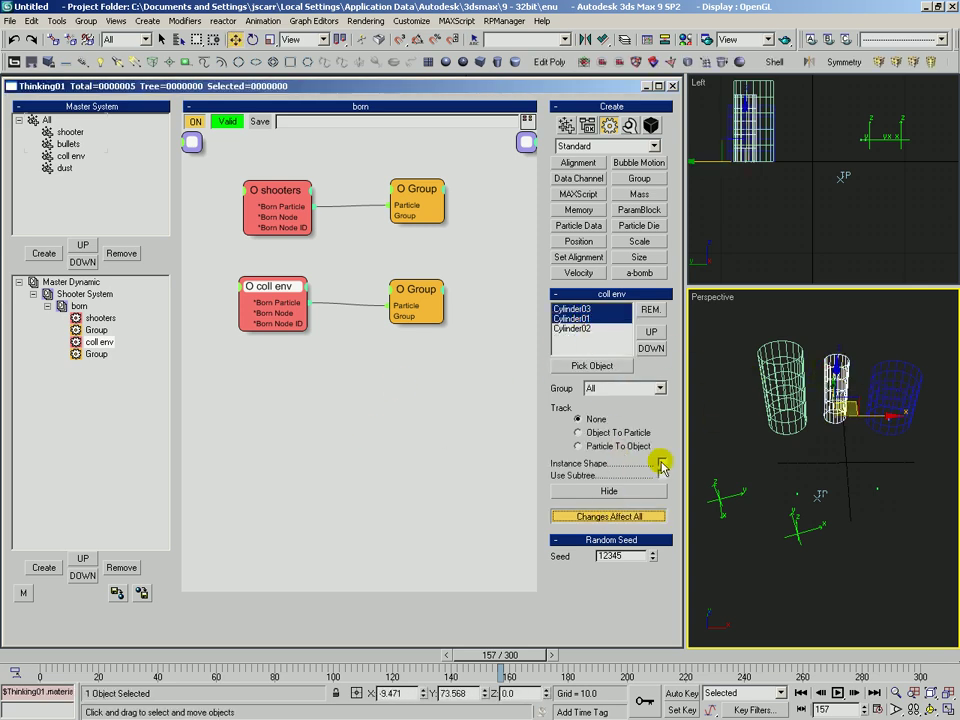
click(579, 433)
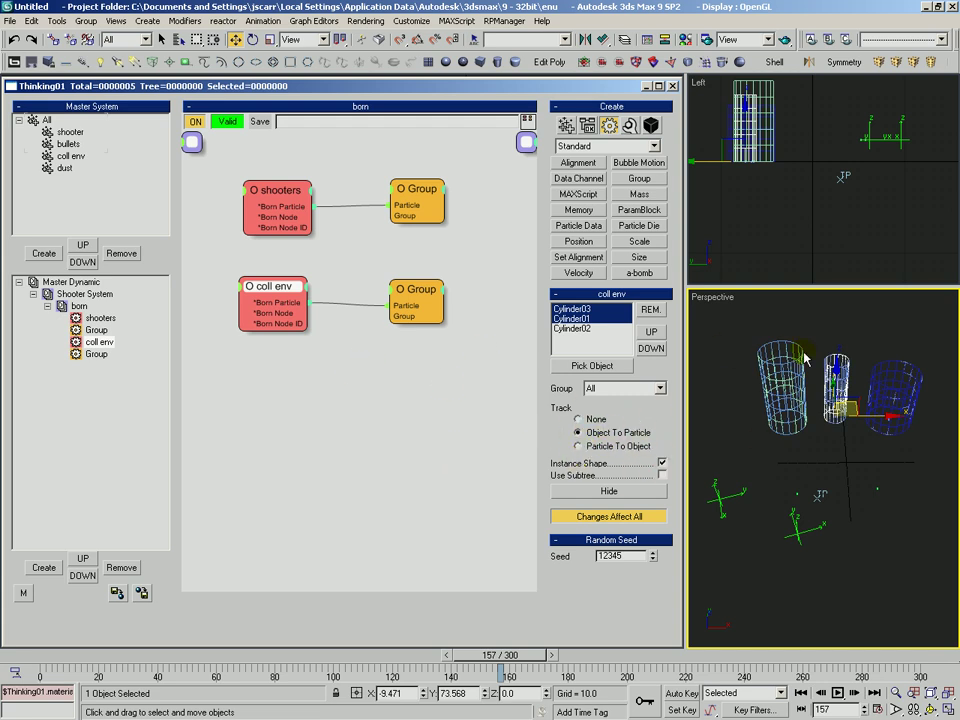
click(601, 491)
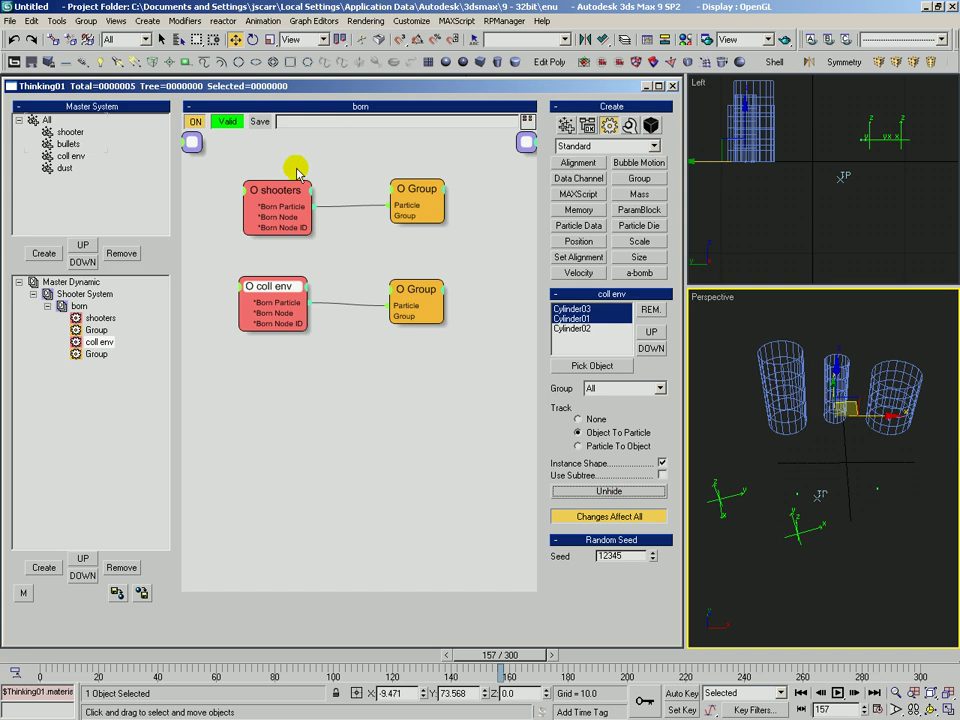
Set the shooters operator to Object To Particle tracking for all its point helpers.
click(278, 192)
drag(278, 192, 275, 185)
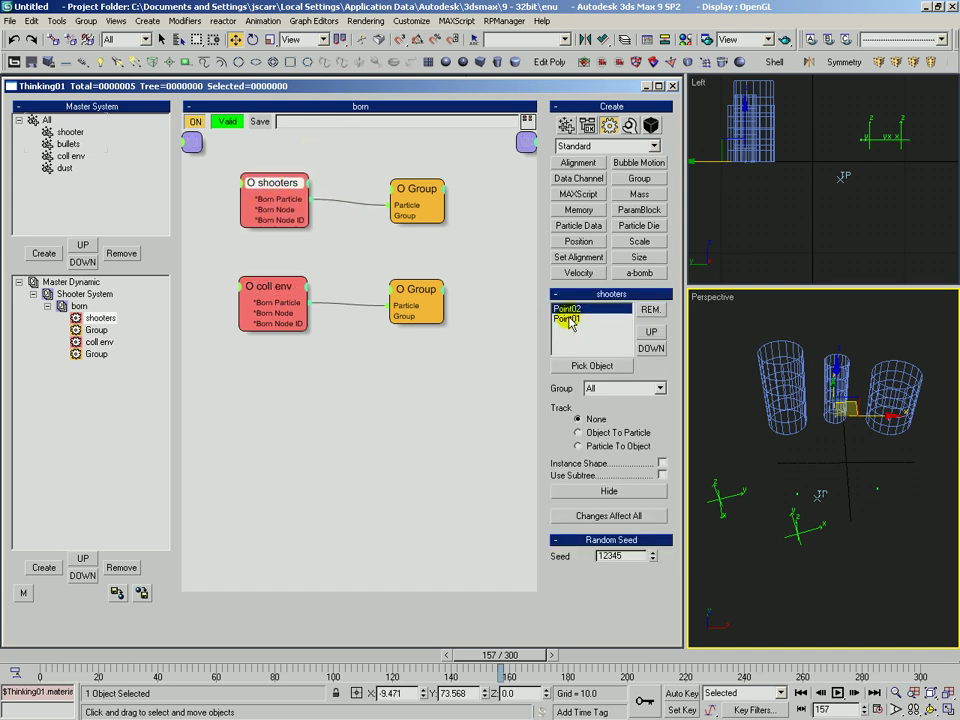
click(606, 517)
click(579, 432)
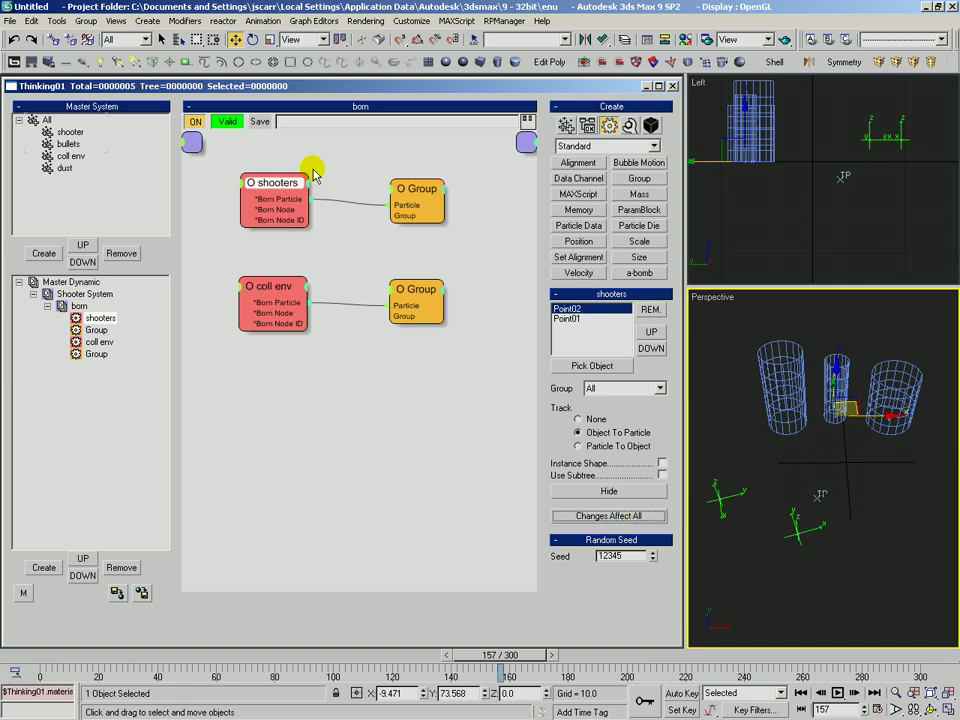
Create a new dynamic set under Shooter System and name it shooting.
click(76, 295)
click(48, 306)
click(44, 568)
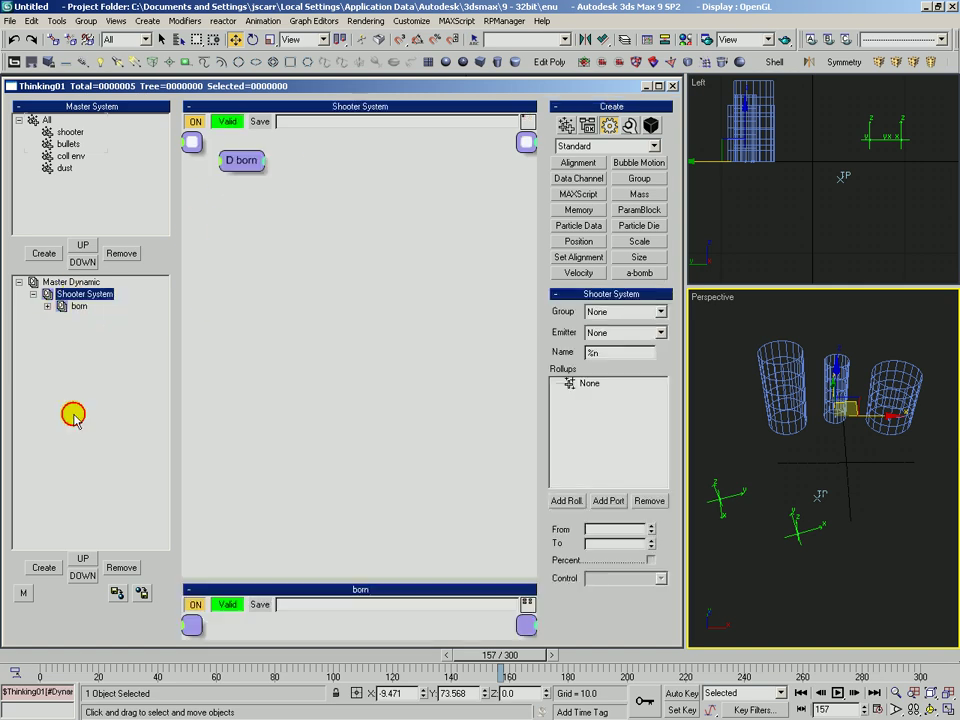
click(82, 308)
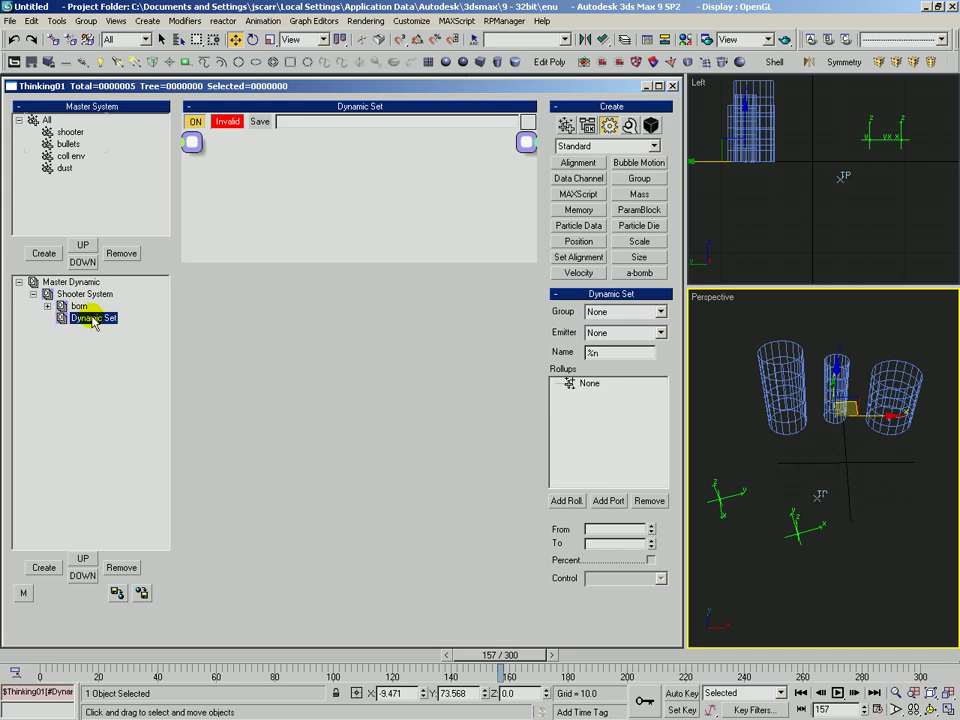
click(98, 317)
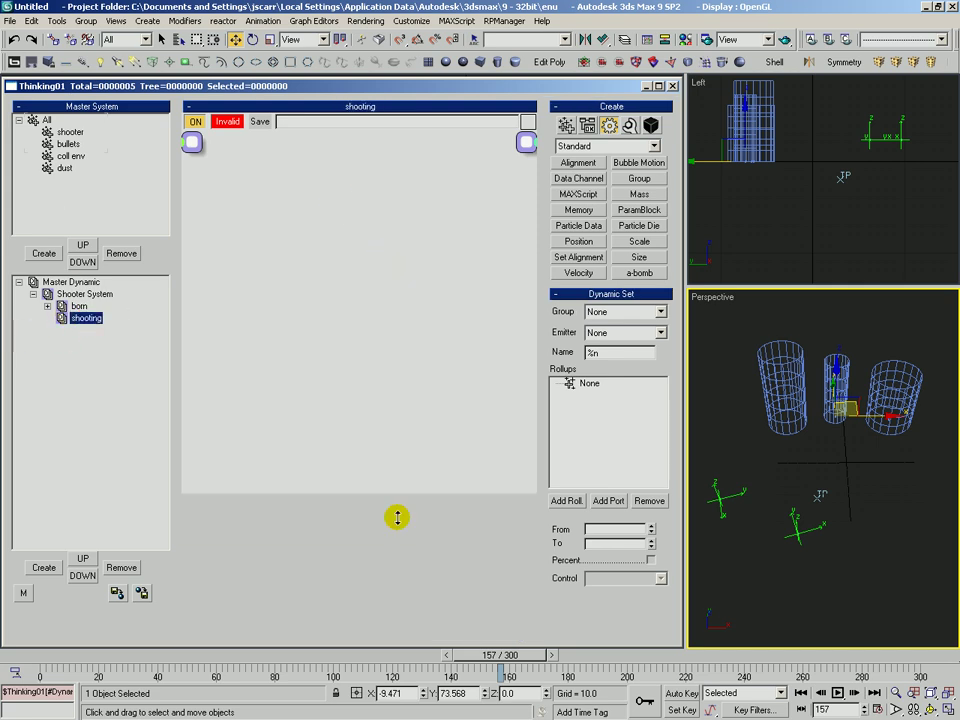
Add the shooter group and a Get Direction helper to the shooting set, wiring the shooter's Particle output to the Alignment input.
click(566, 125)
drag(603, 172, 210, 198)
click(629, 125)
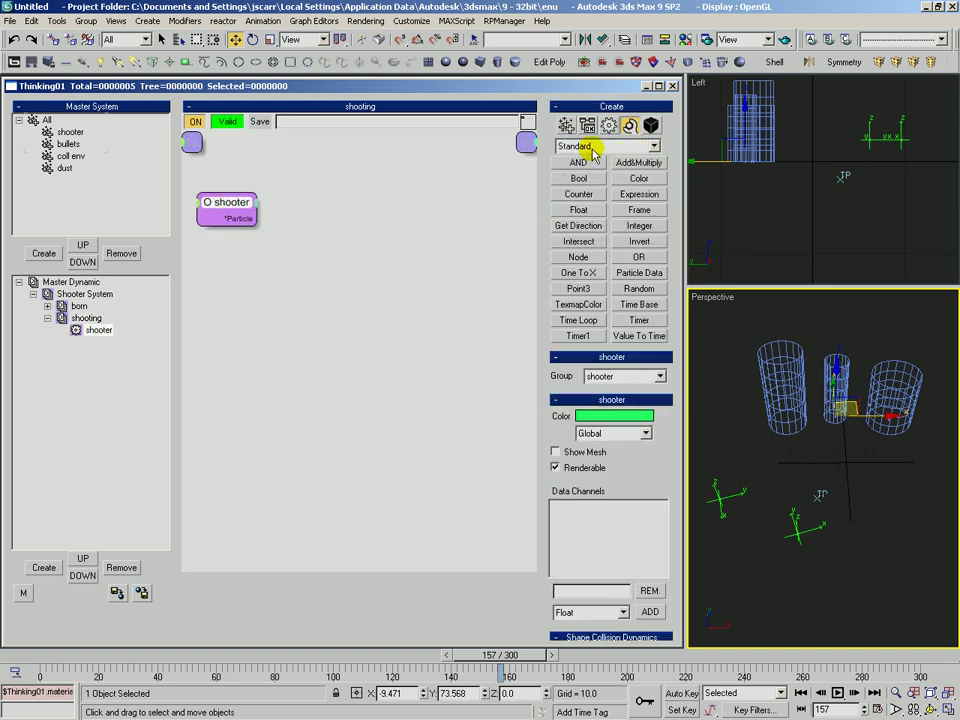
click(596, 147)
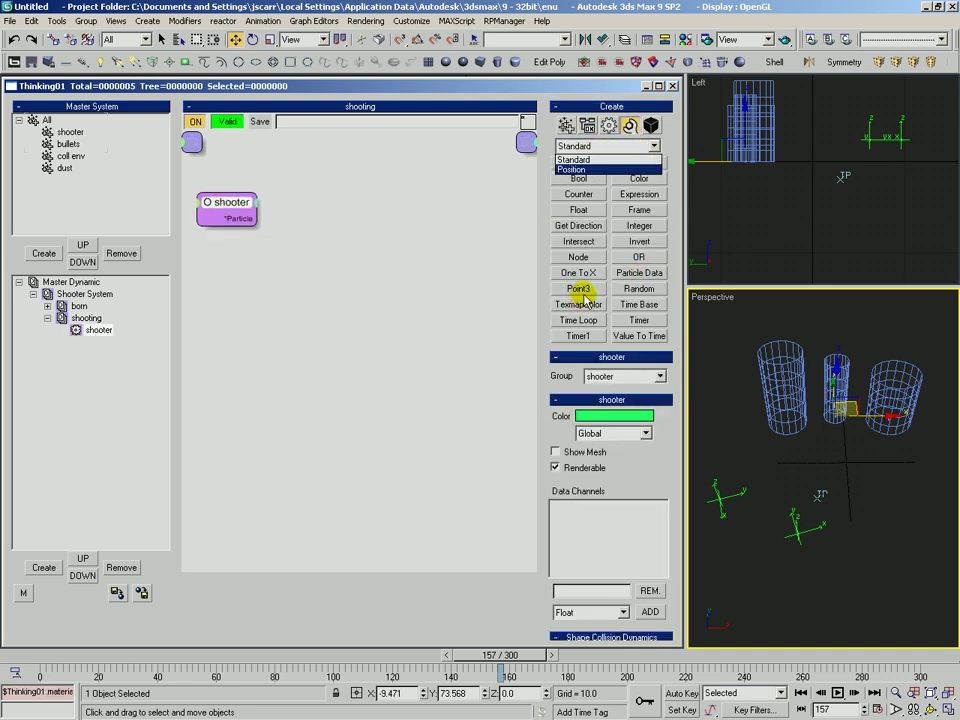
click(579, 226)
click(579, 226)
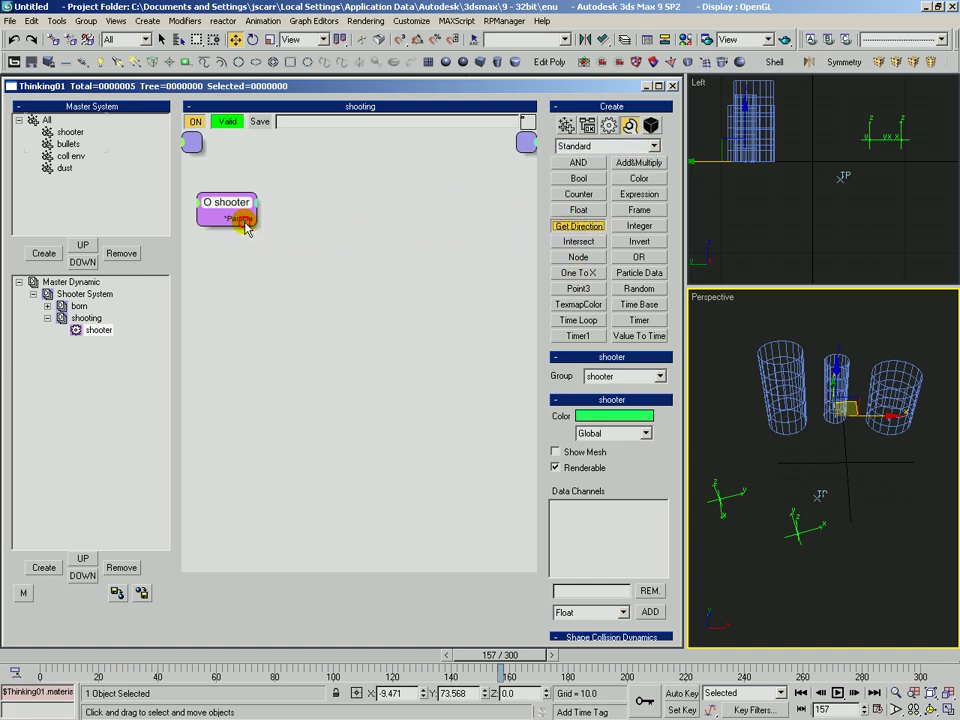
click(291, 238)
drag(322, 244, 245, 260)
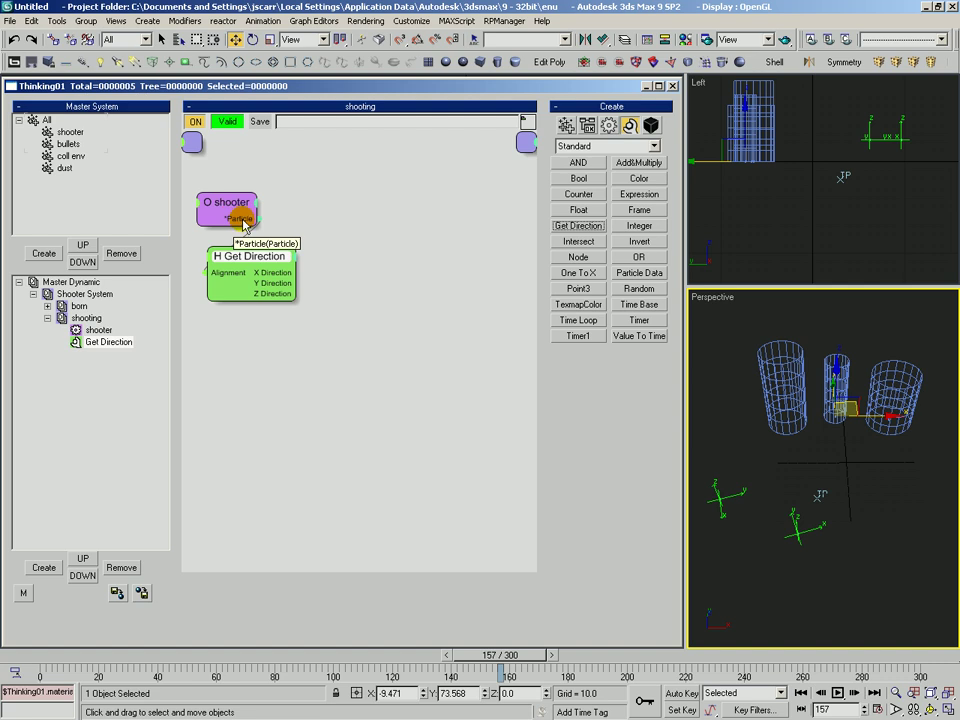
drag(240, 260, 232, 261)
Add a Position Born generator beside the shooter node and wire the shooter's Particle output to its Particle input.
click(609, 125)
click(600, 146)
click(585, 183)
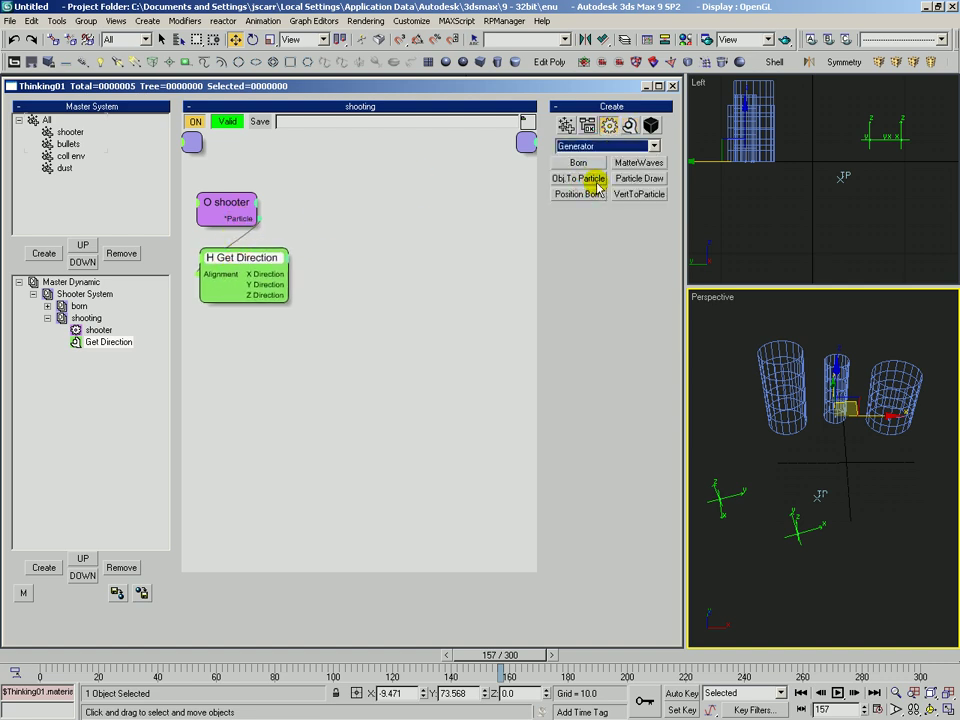
click(580, 194)
drag(362, 216, 253, 222)
drag(367, 222, 375, 223)
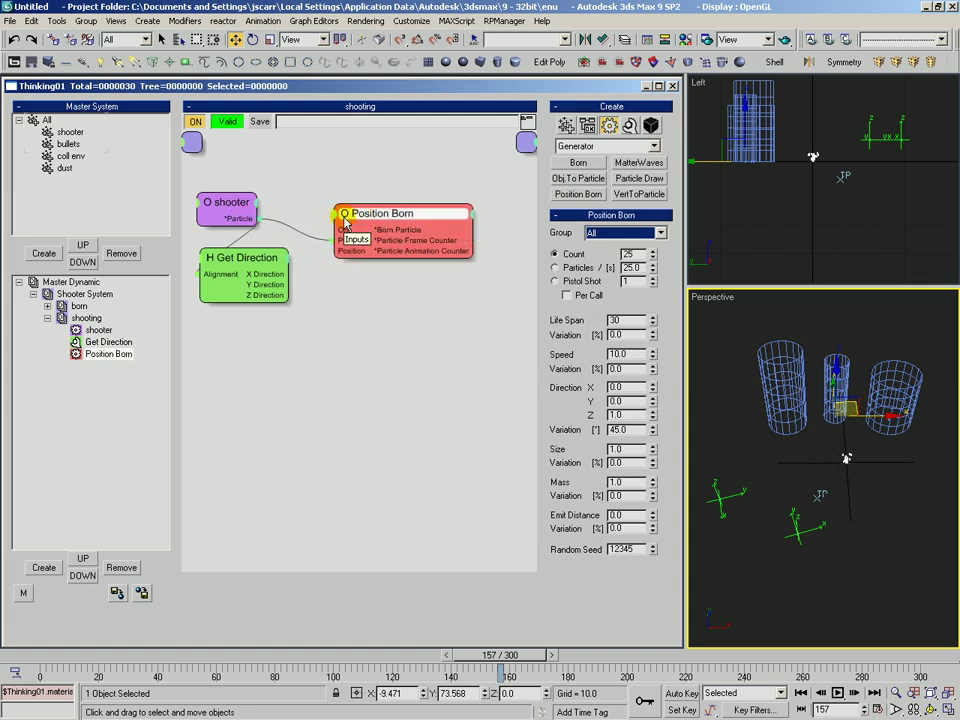
Expose the Direction input on Position Born and feed it from the Y Direction output of Get Direction.
click(336, 214)
click(331, 285)
drag(336, 261, 288, 274)
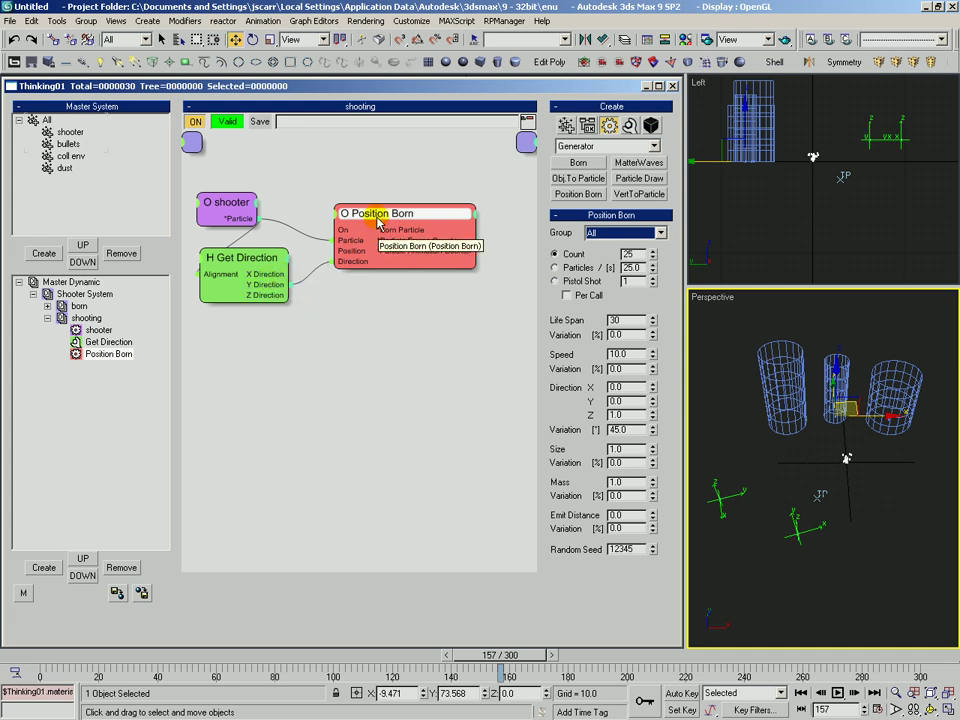
drag(368, 232, 356, 235)
Set Position Born to emit into the bullets group at 10 particles per second.
click(615, 232)
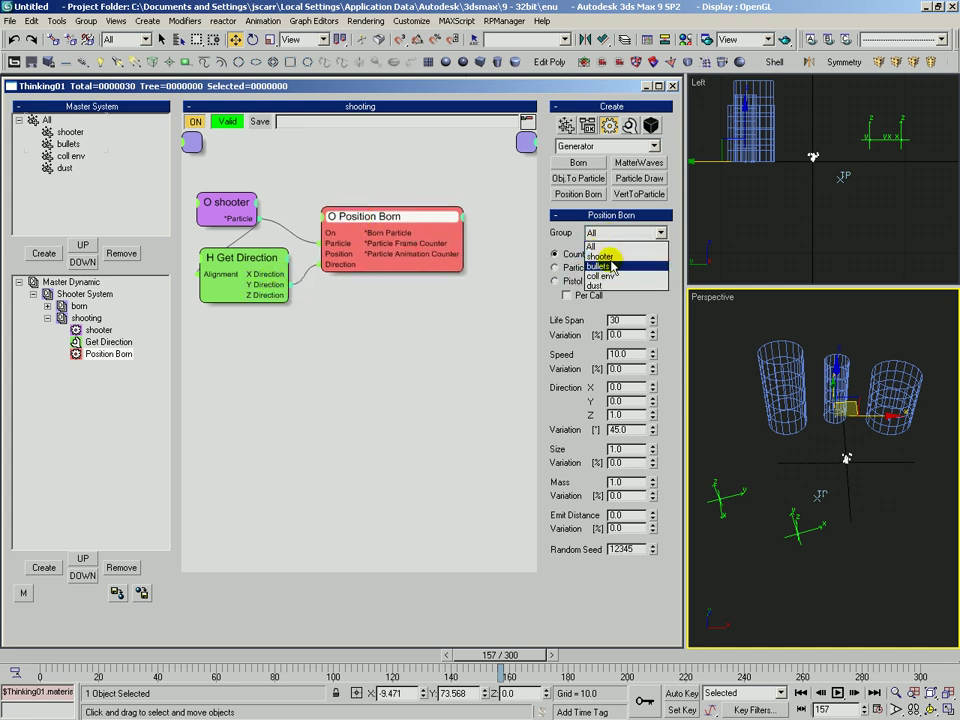
click(598, 266)
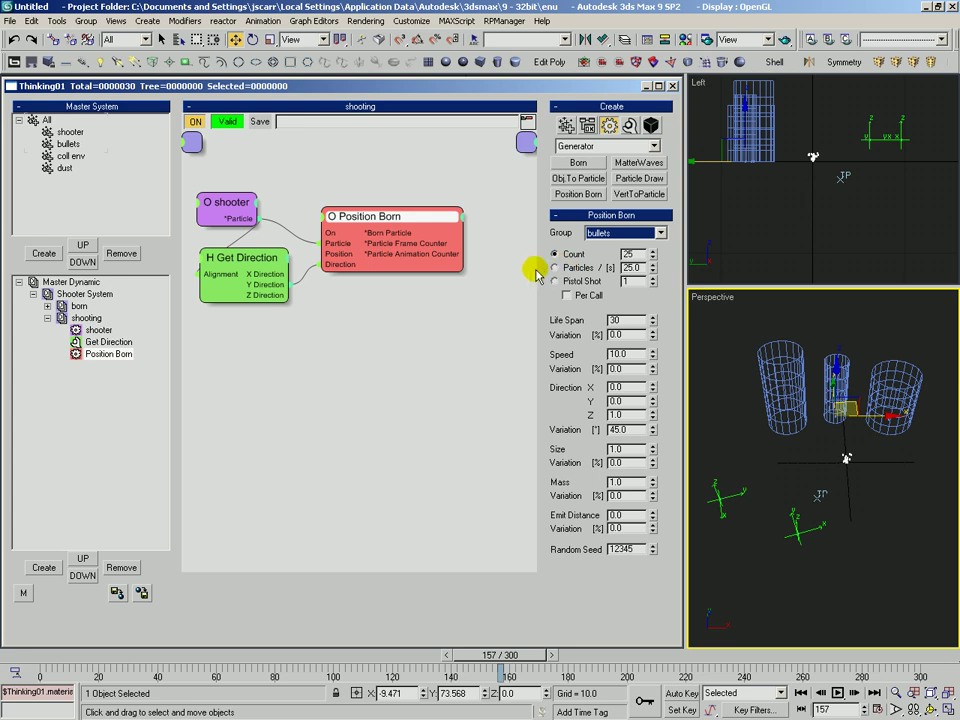
click(553, 268)
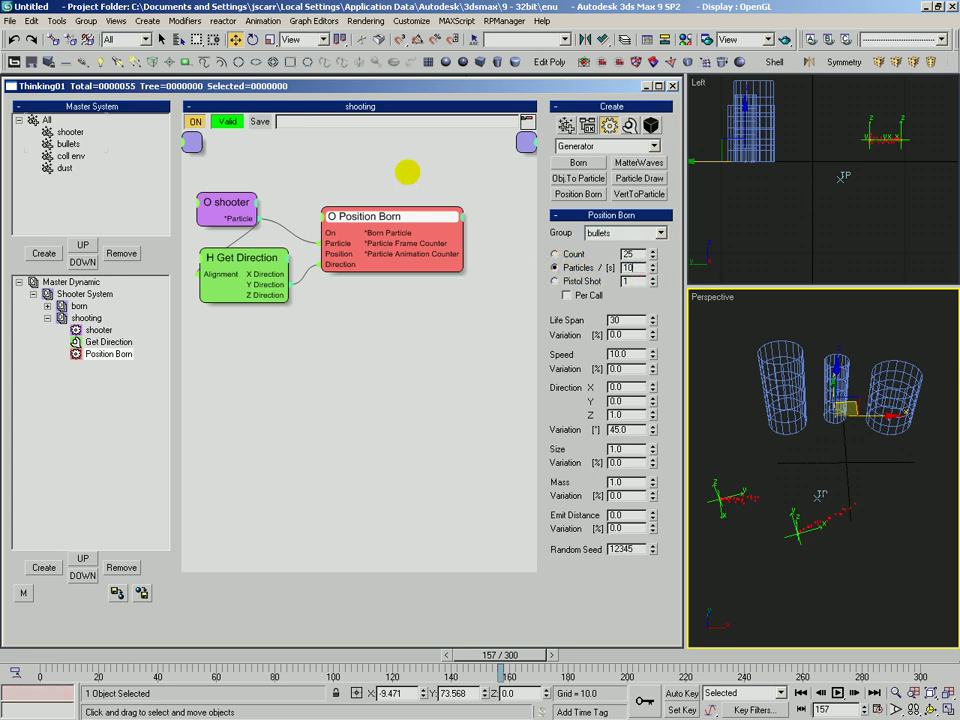
Set the bullets' speed to 500 with 20% variation and the direction variation to 1 degree.
click(620, 354)
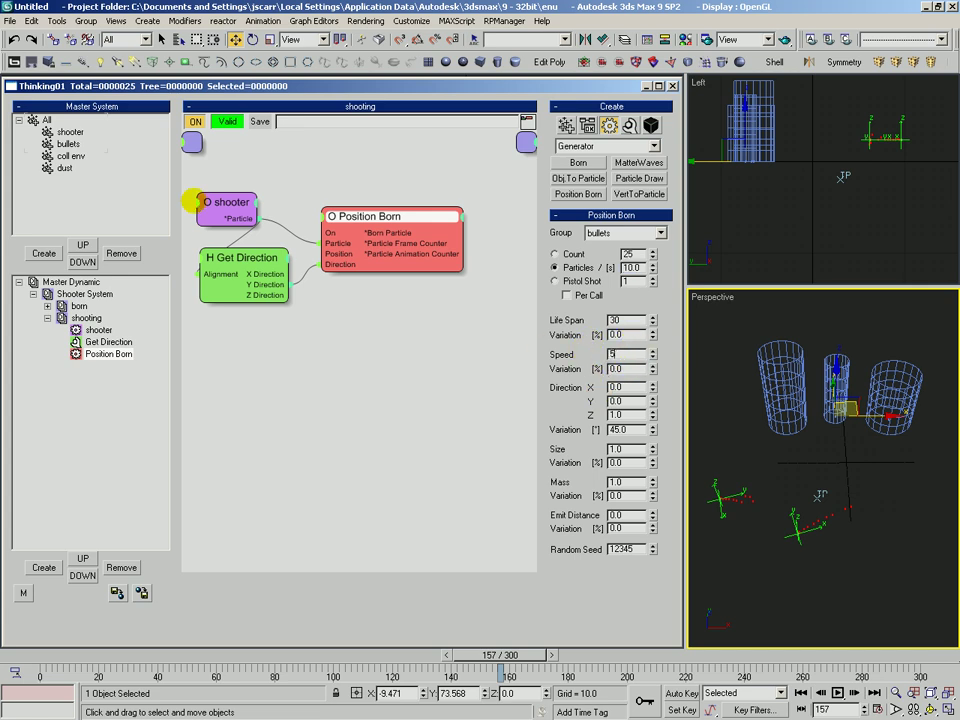
key(Tab)
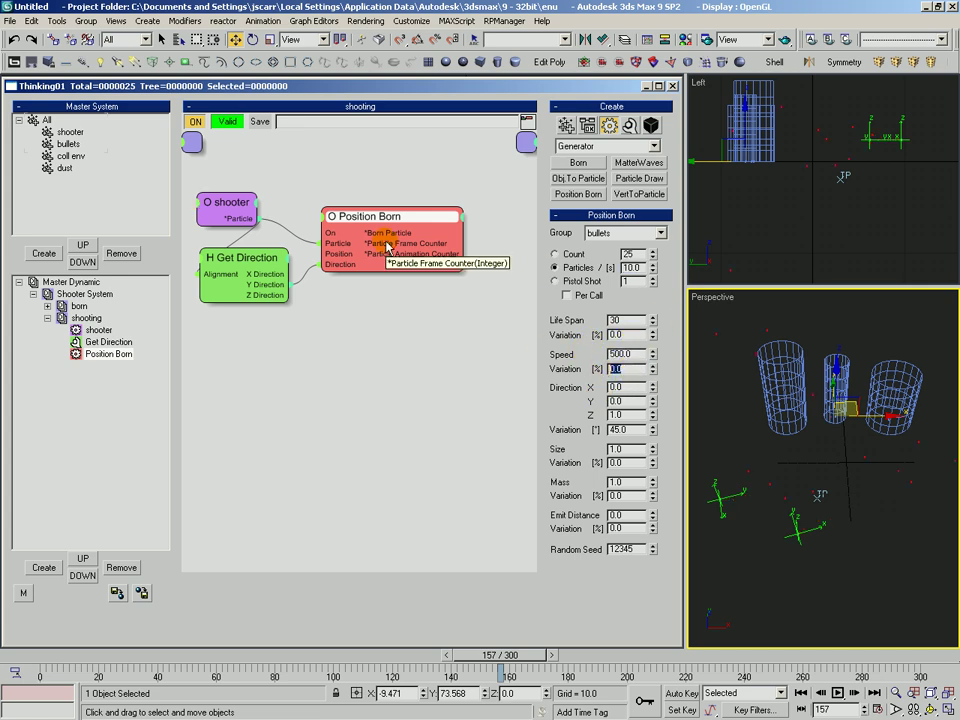
drag(631, 429, 560, 403)
text(1)
key(Tab)
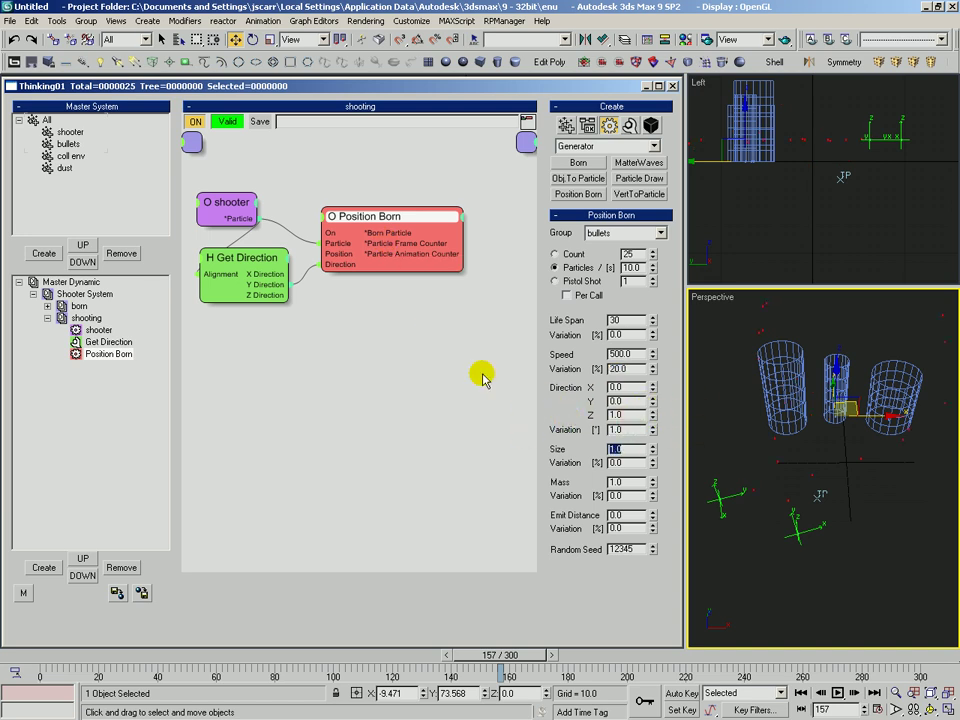
Scrub through the timeline to preview the shooters firing bullets, and return to frame 0.
drag(81, 656, 822, 672)
key(w)
click(5, 656)
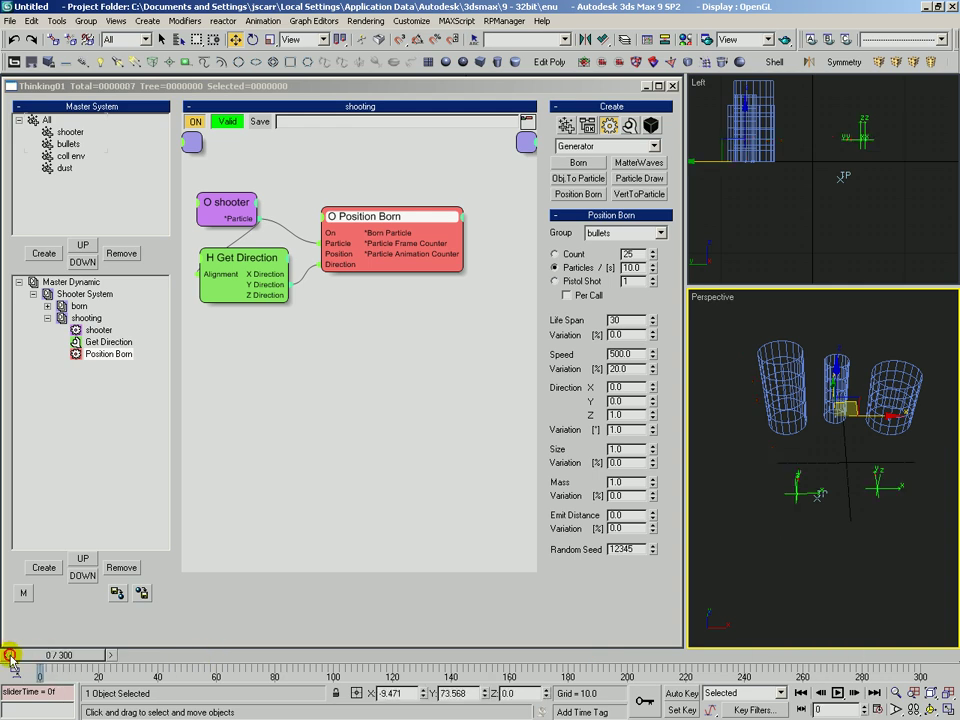
Create another dynamic set under Shooter System and name it make dust.
click(70, 294)
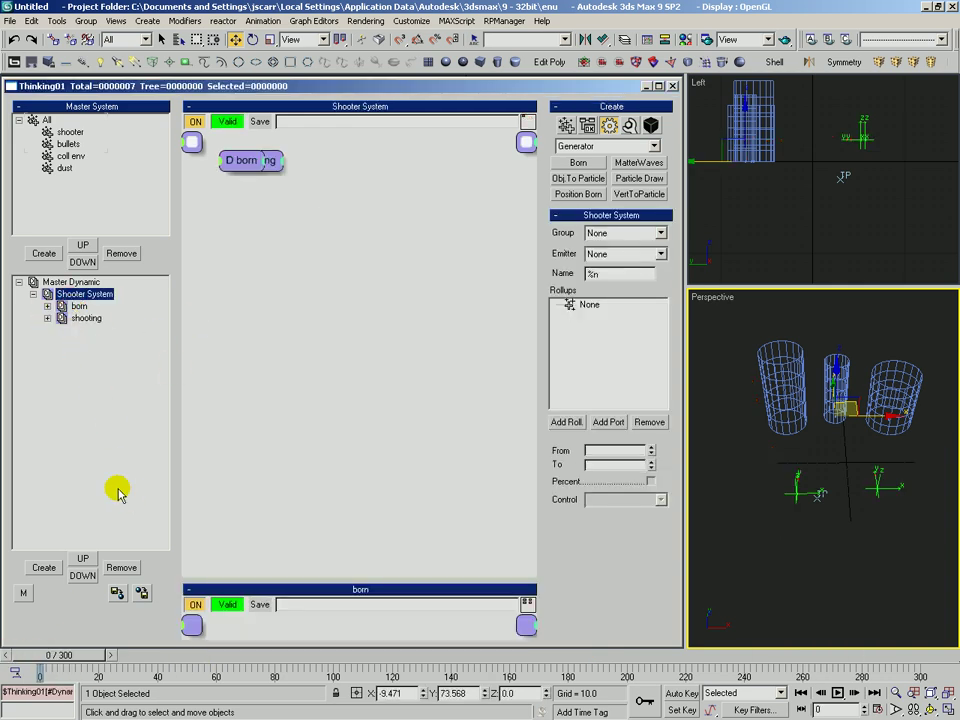
click(43, 567)
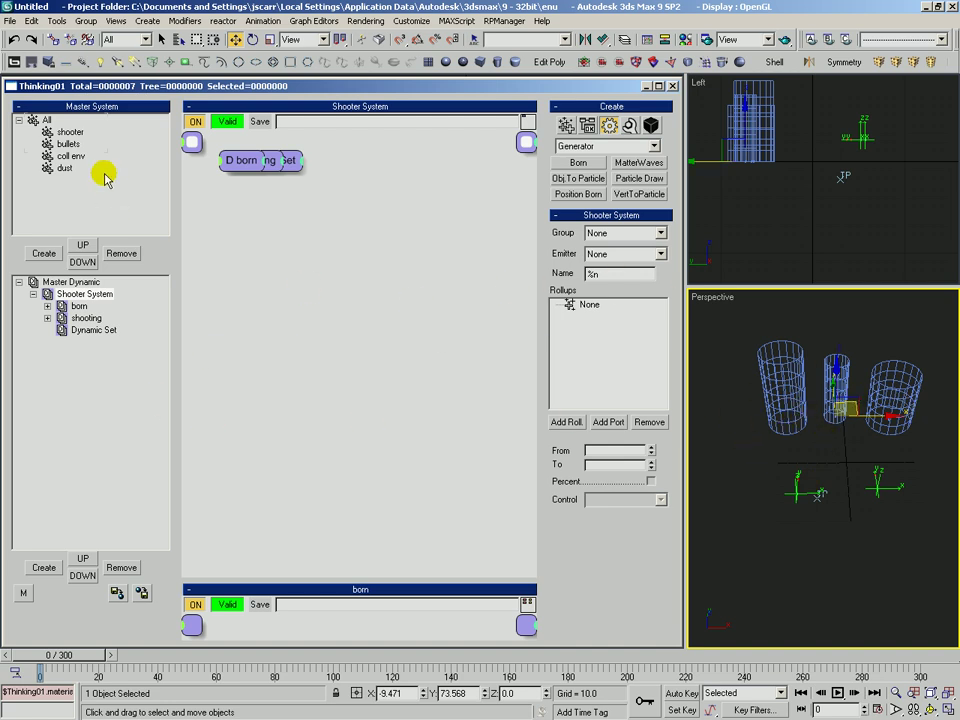
click(88, 330)
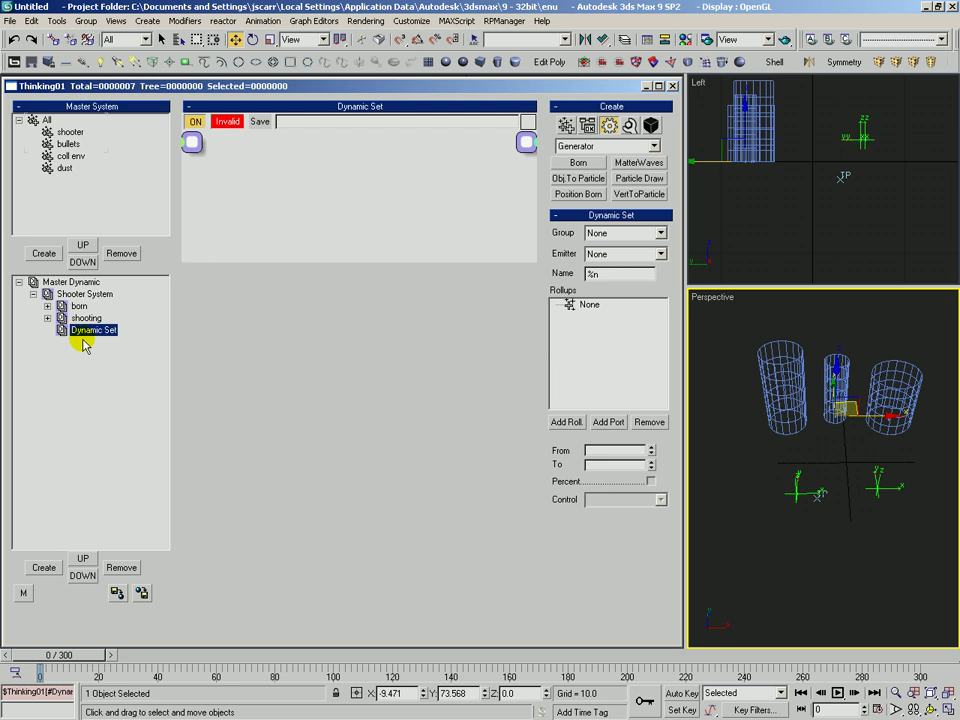
click(80, 334)
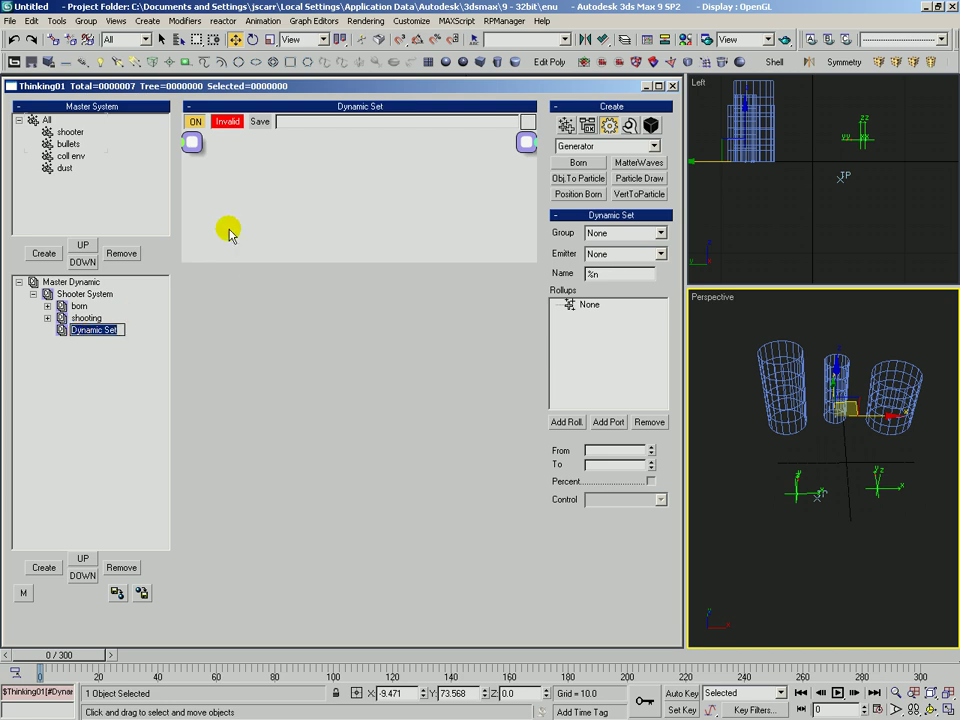
text(make dust)
key(Return)
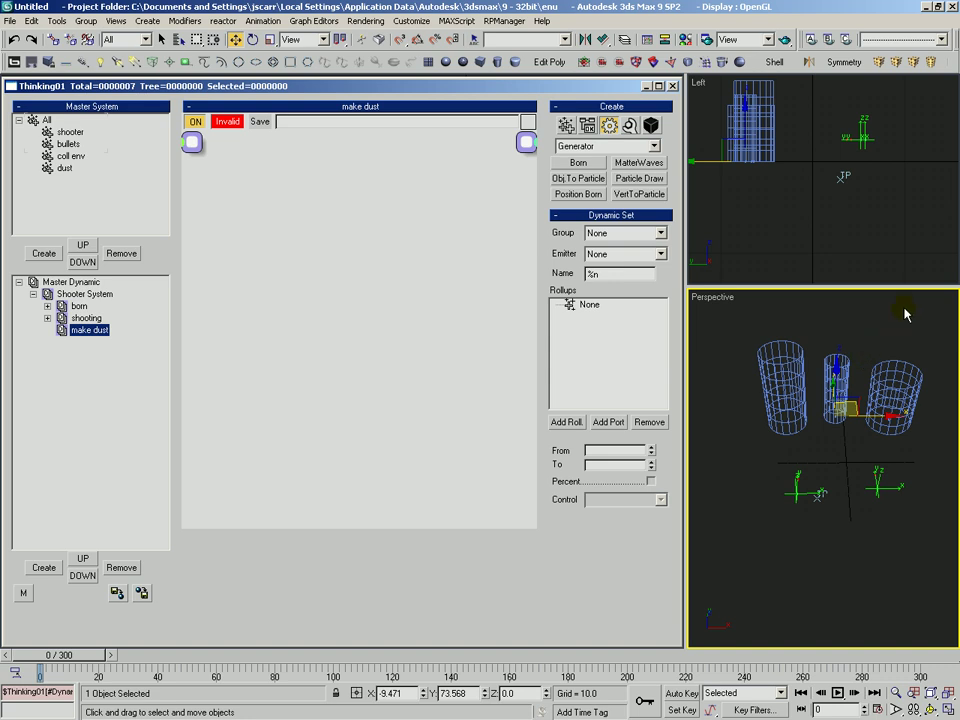
Add the bullets group as a particle node in the make dust set.
click(567, 127)
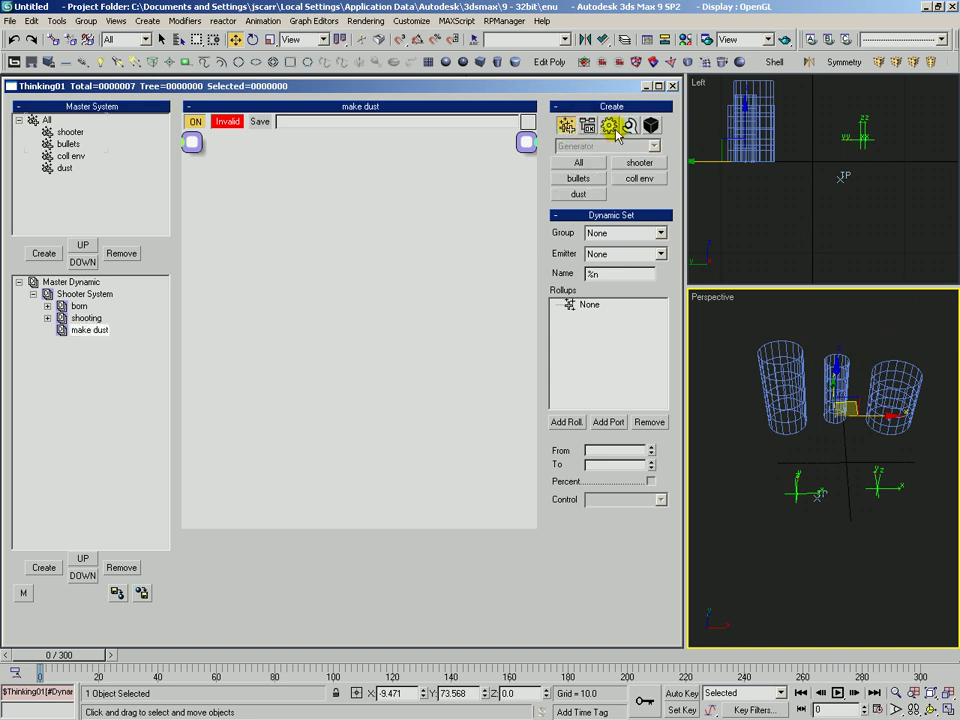
click(578, 178)
click(205, 217)
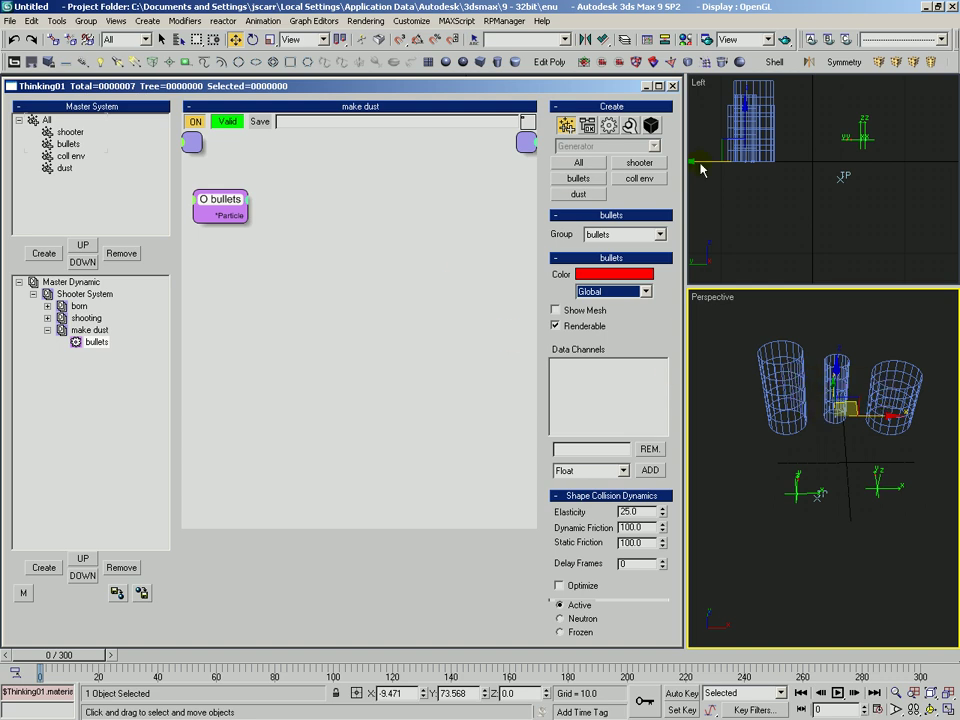
Add an Intersect helper and wire the bullets' Particle output to its Position, Direction and Speed inputs.
click(629, 125)
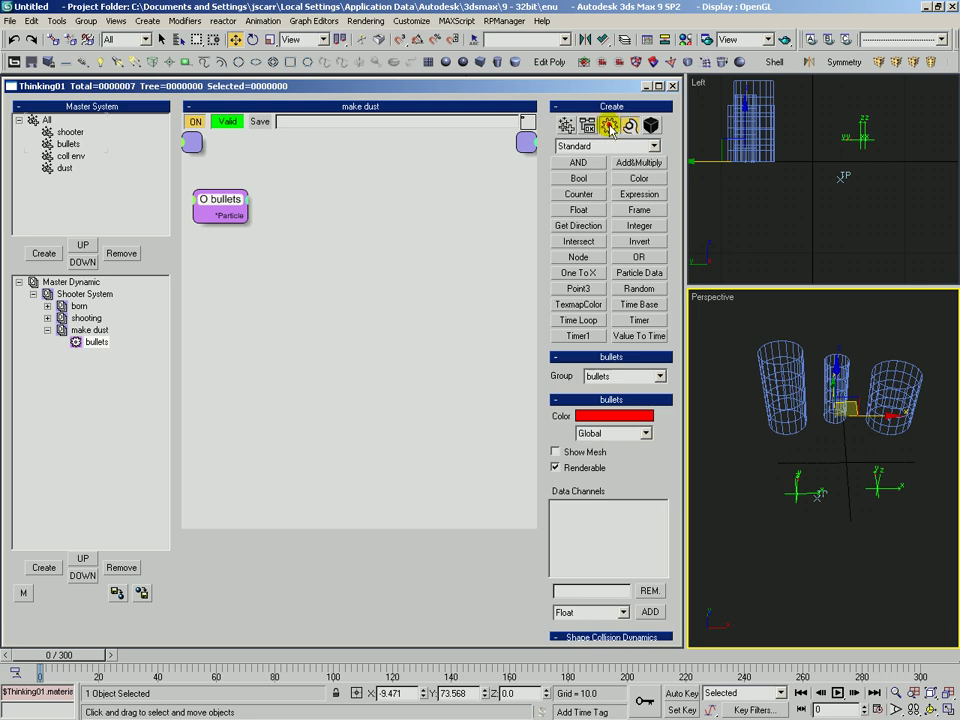
click(265, 230)
drag(302, 244, 223, 199)
drag(321, 212, 313, 217)
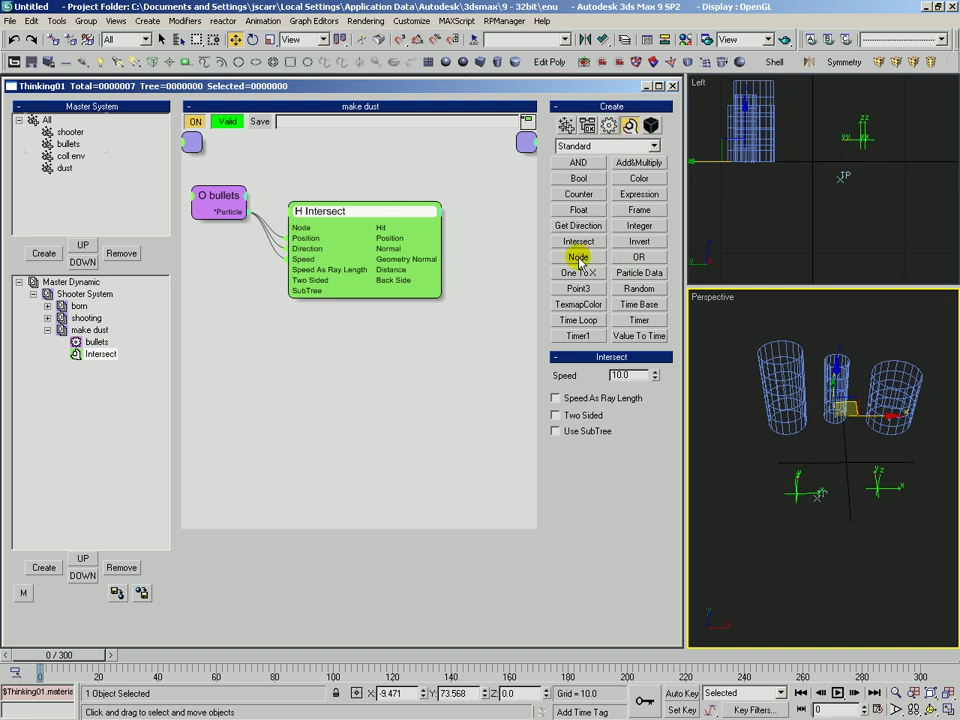
Add a Node helper to the make dust set and place it below the bullets node, beside Intersect.
click(198, 286)
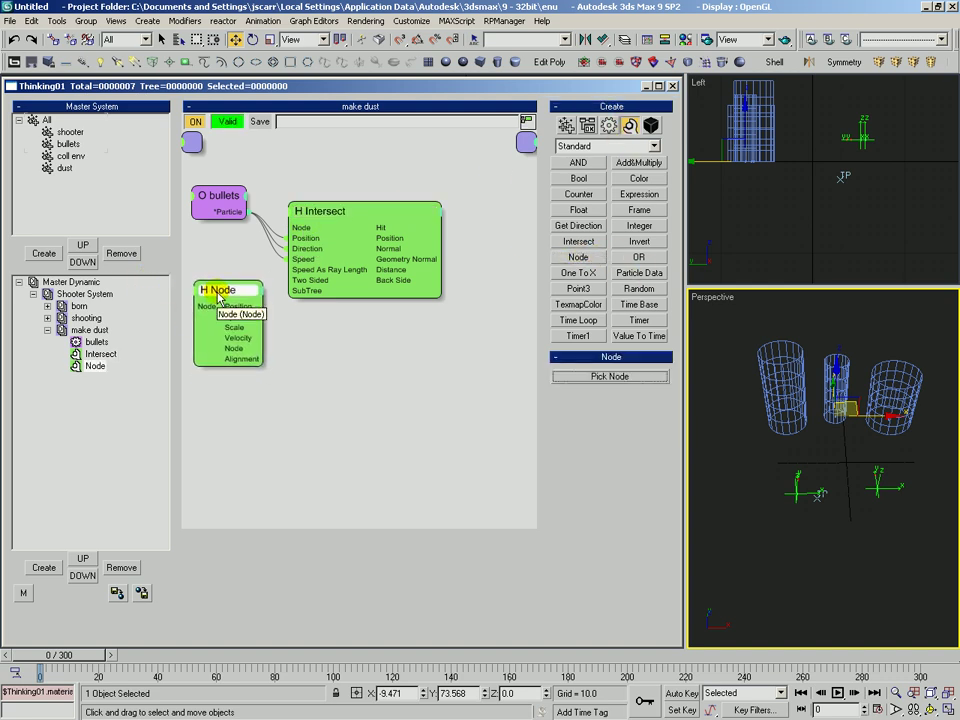
drag(320, 230, 334, 235)
drag(229, 283, 227, 276)
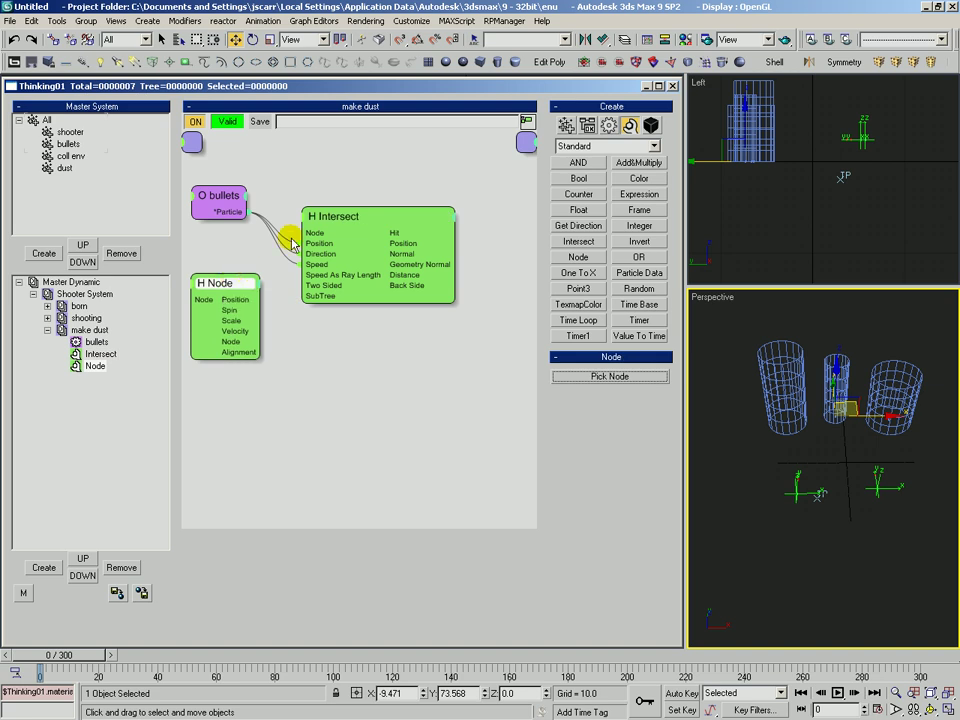
Enable Groups as Objects for the Master Dynamic and move the Node helper above Intersect in the make dust order.
click(62, 282)
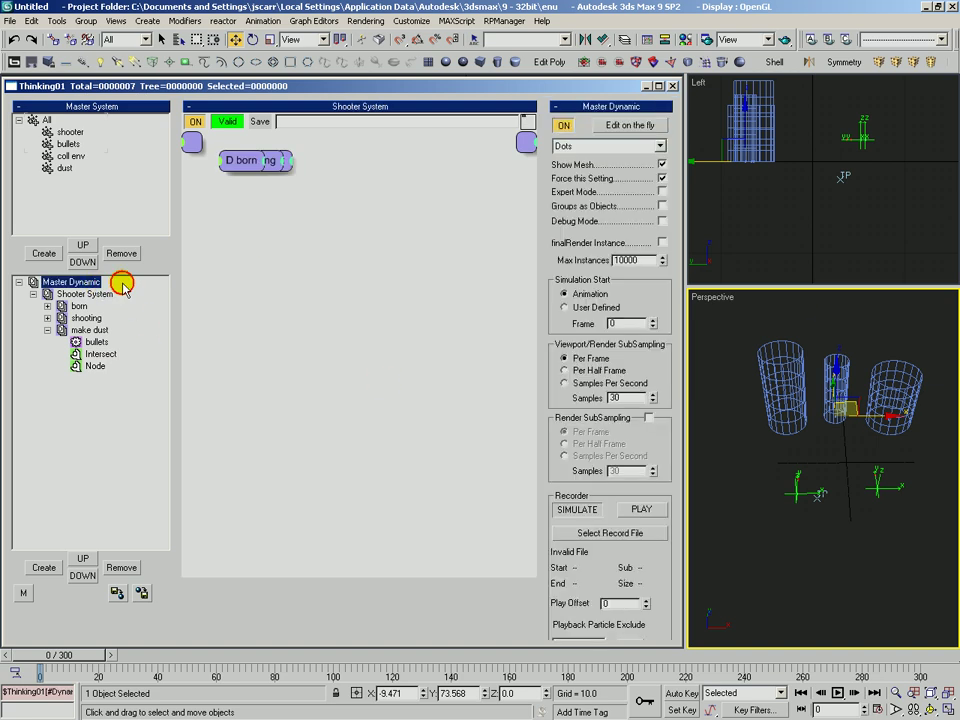
click(661, 205)
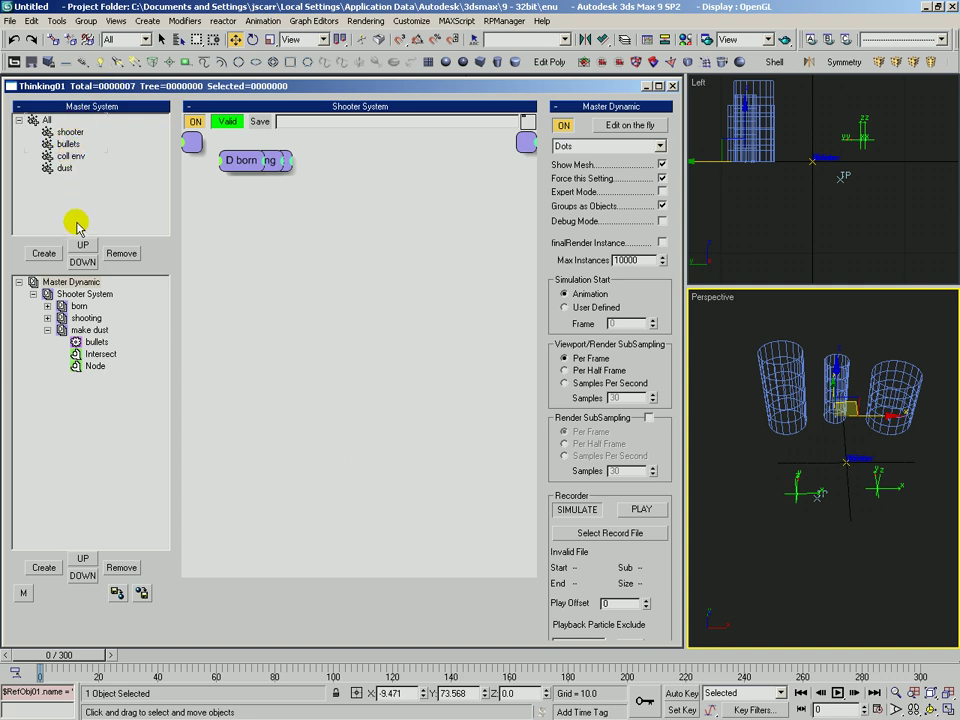
click(95, 365)
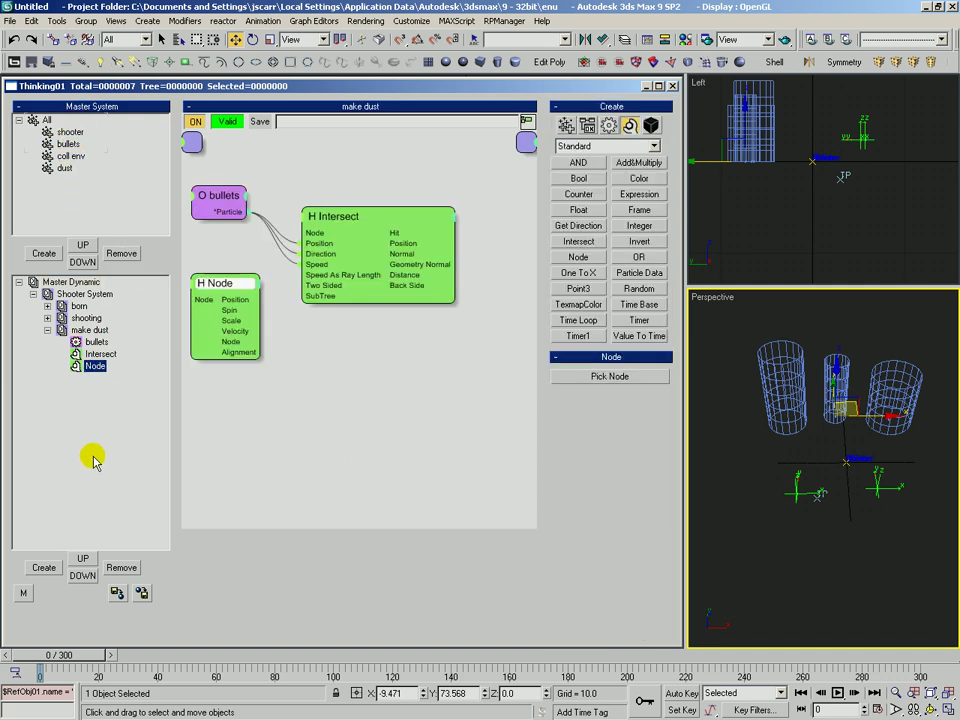
drag(97, 353, 97, 367)
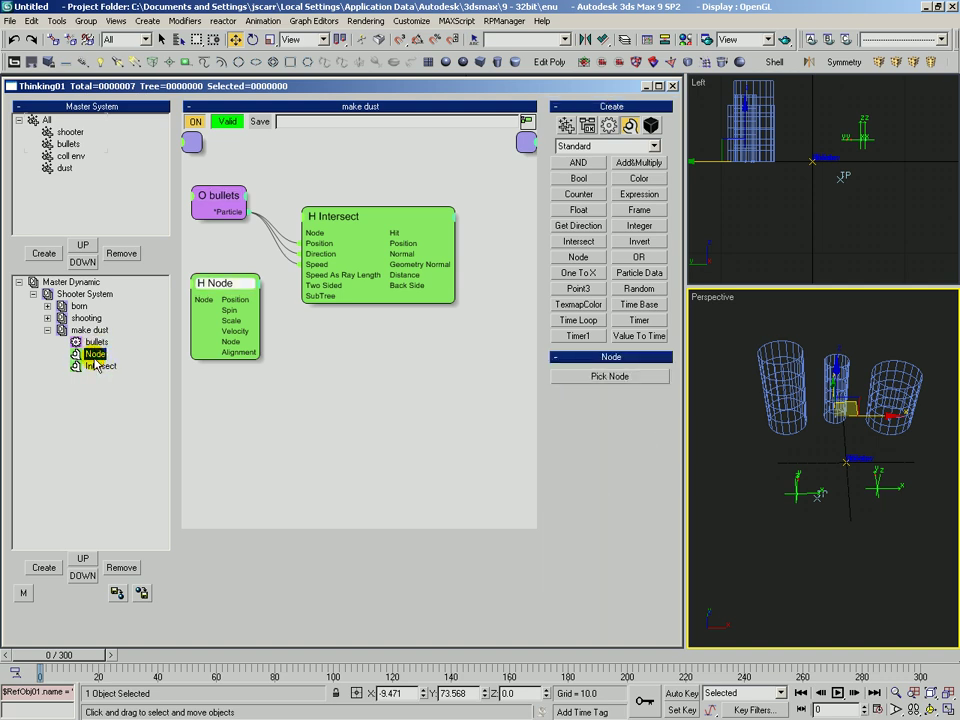
Assign the coll env particle group as the picked object of the Node helper.
click(616, 377)
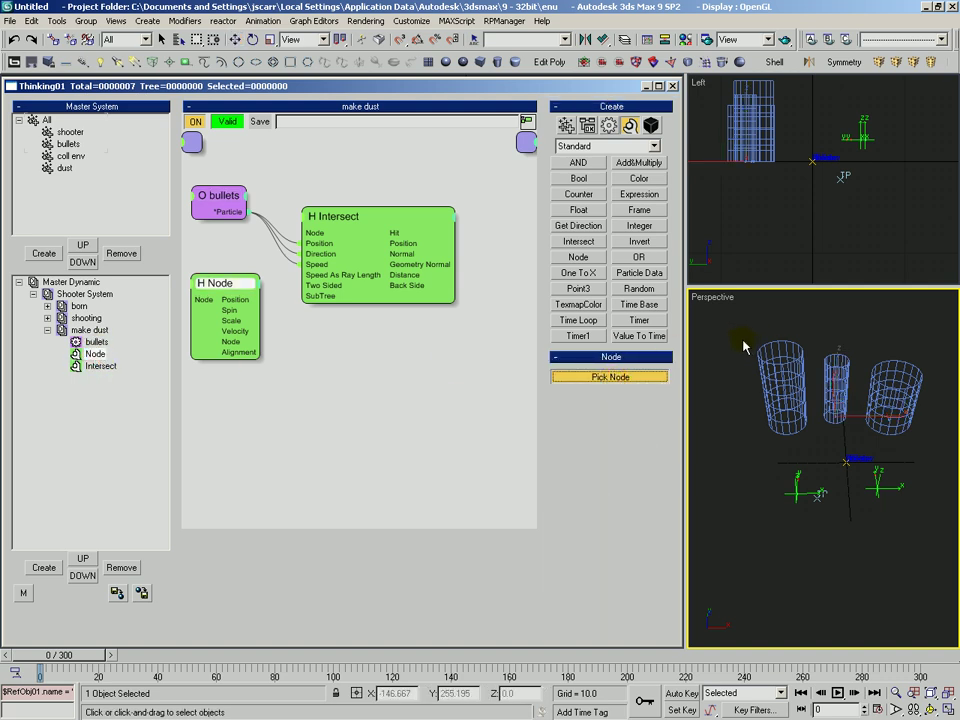
key(h)
click(326, 149)
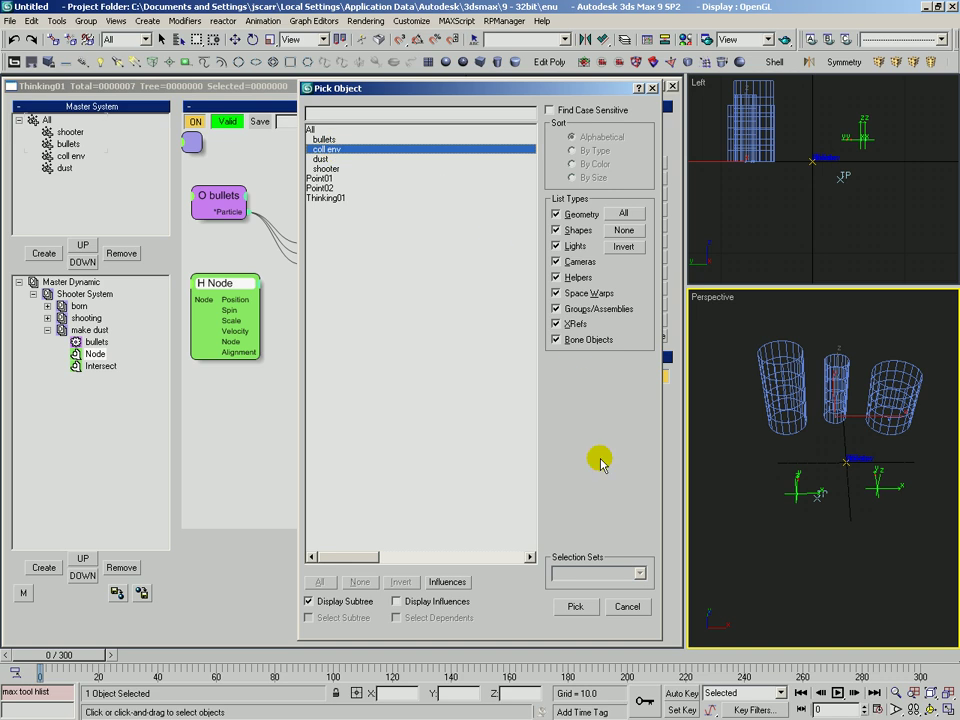
click(575, 606)
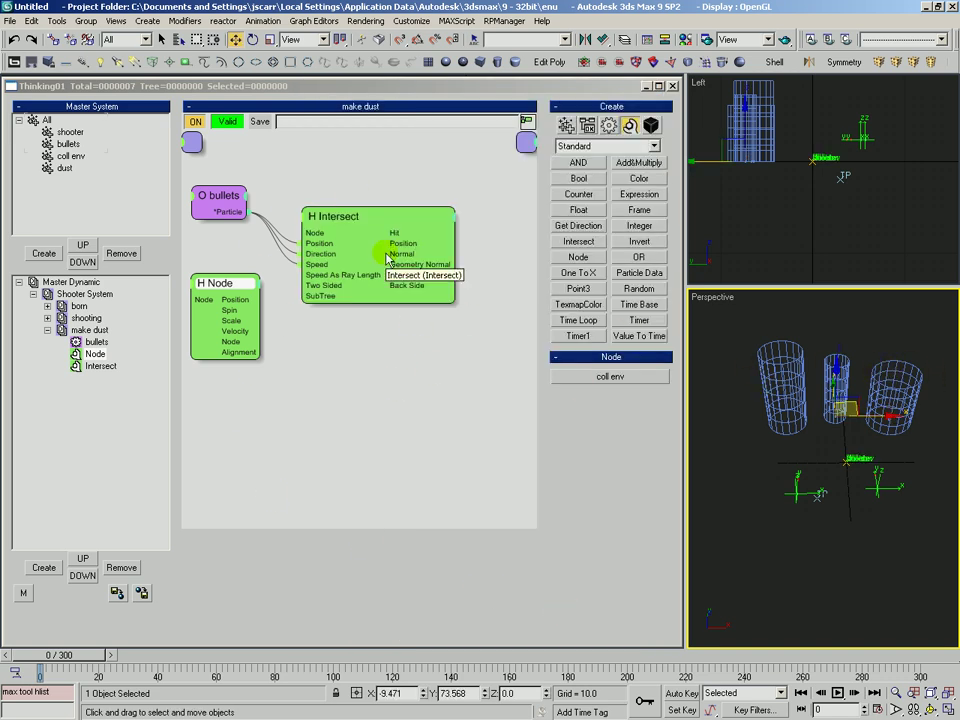
Wire the Node helper's Node output to the Node input of Intersect and tidy the operator layout.
drag(246, 287, 248, 280)
drag(302, 233, 252, 330)
mouse_move(360, 218)
mouse_down()
mouse_move(332, 214)
mouse_move(346, 213)
mouse_up()
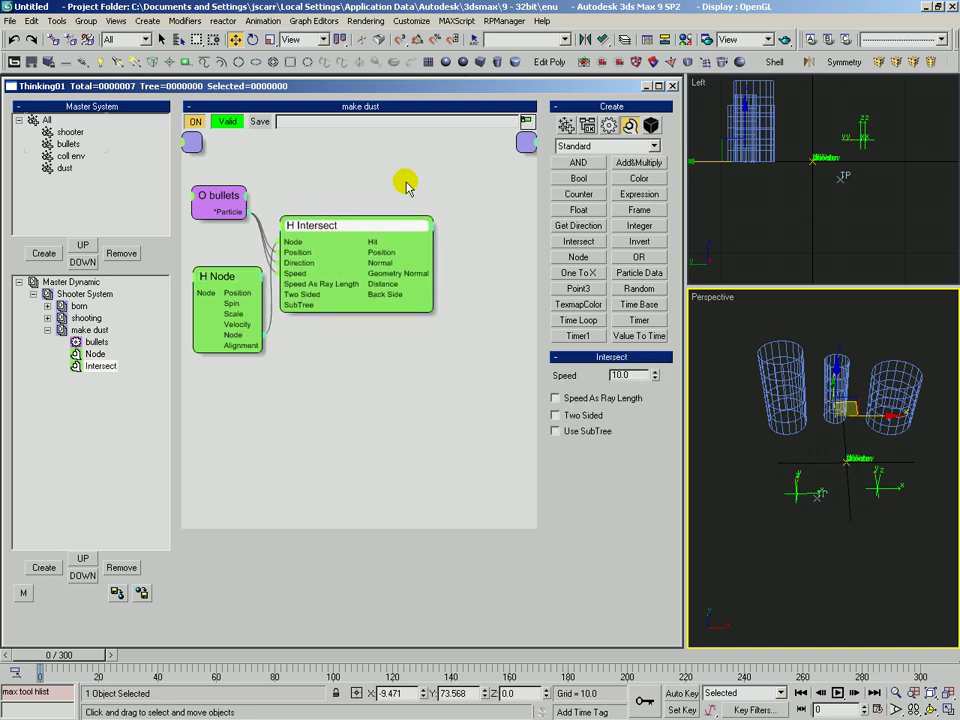
Add a Position Born generator to the make dust set and assign it to the dust group.
click(612, 131)
click(578, 194)
click(440, 360)
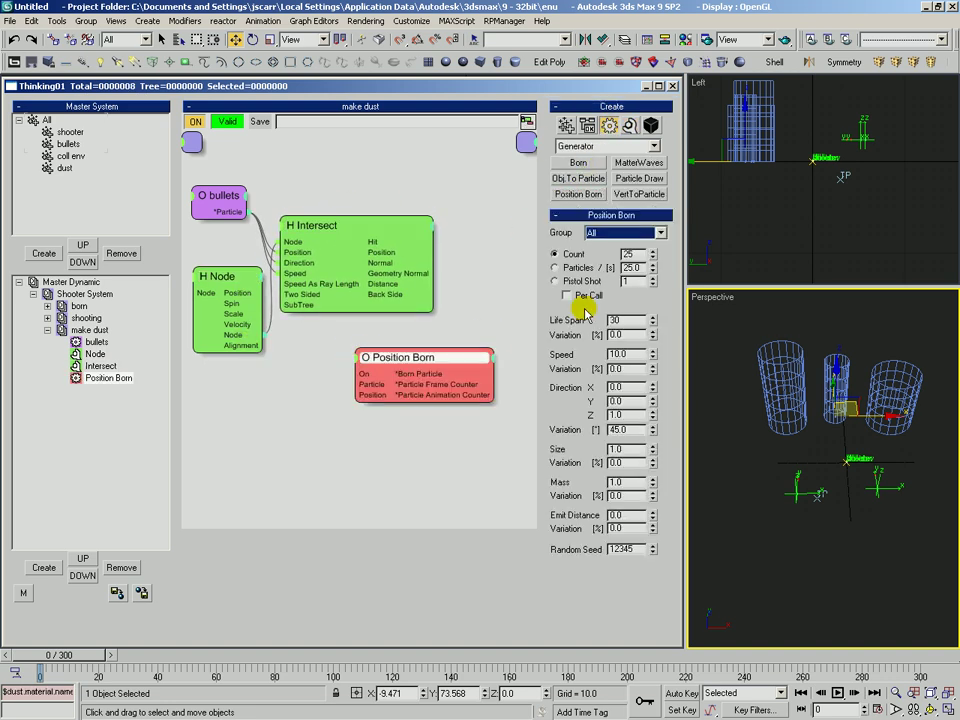
click(615, 233)
click(604, 273)
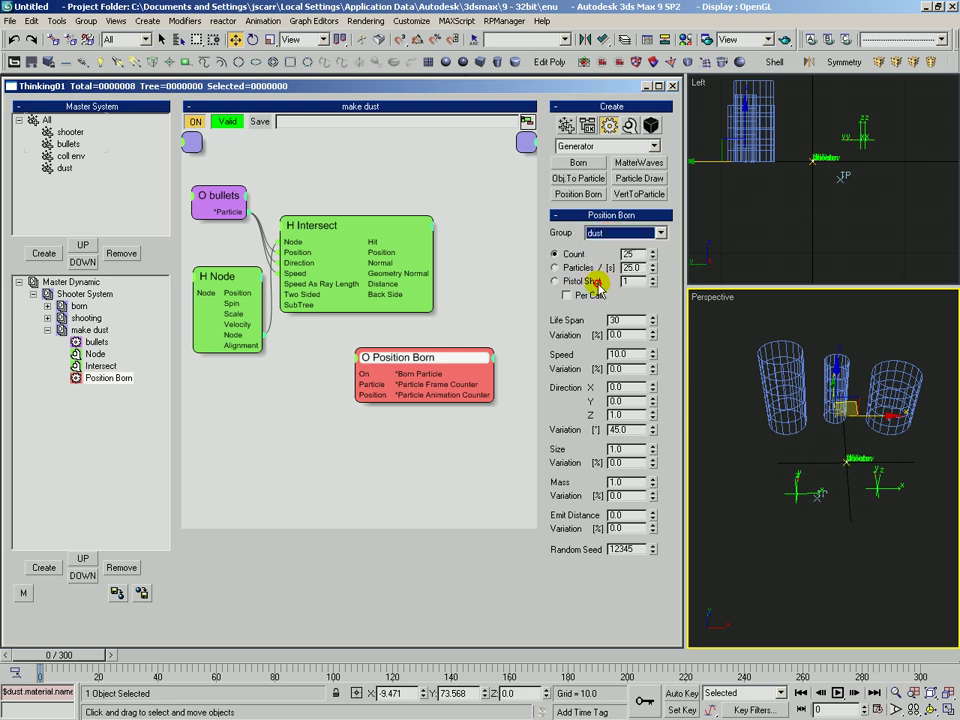
Set Position Born to a Pistol Shot of 131 per call, with speed 62, speed variation 100% and direction variation 59°.
click(564, 283)
click(565, 294)
drag(653, 279, 628, 184)
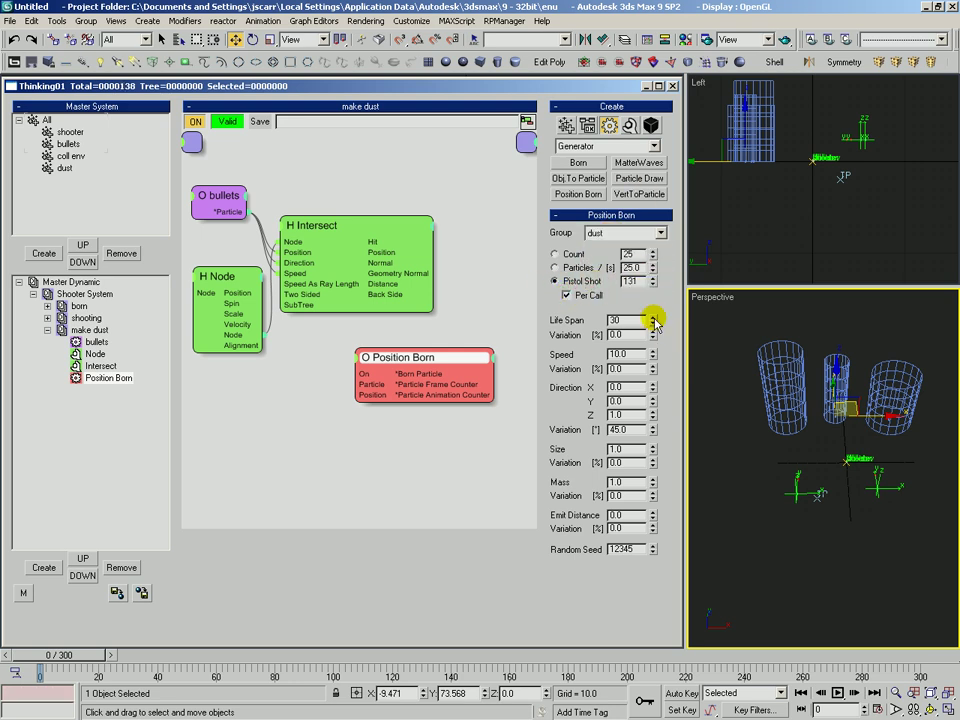
drag(653, 354, 652, 318)
drag(654, 368, 652, 310)
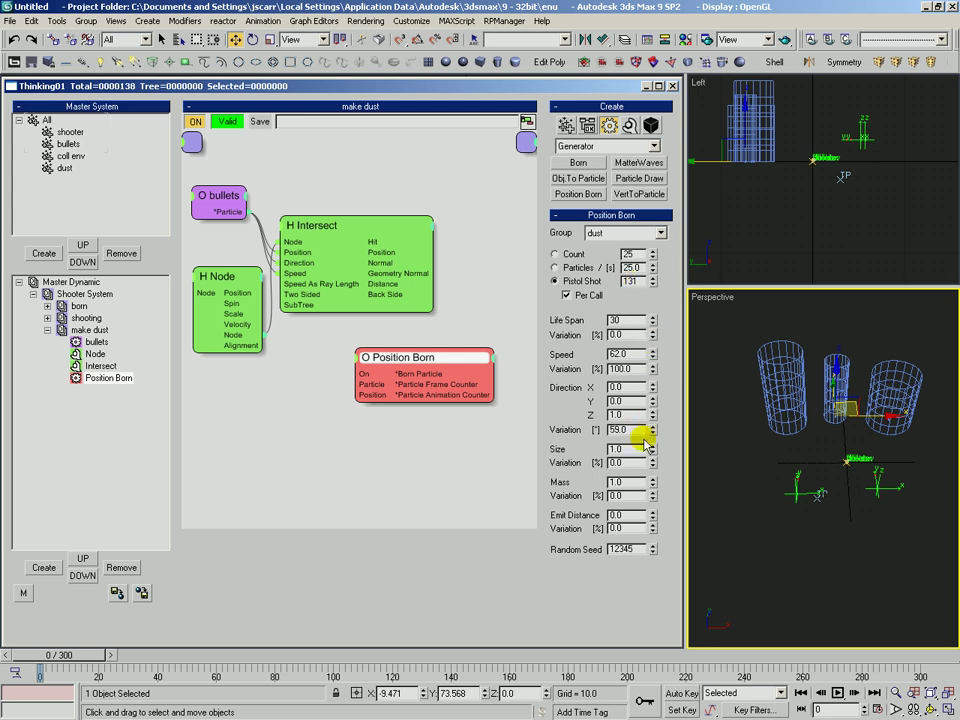
Add a Direction input to Position Born and wire Intersect's Hit output to its On input.
drag(426, 359, 426, 352)
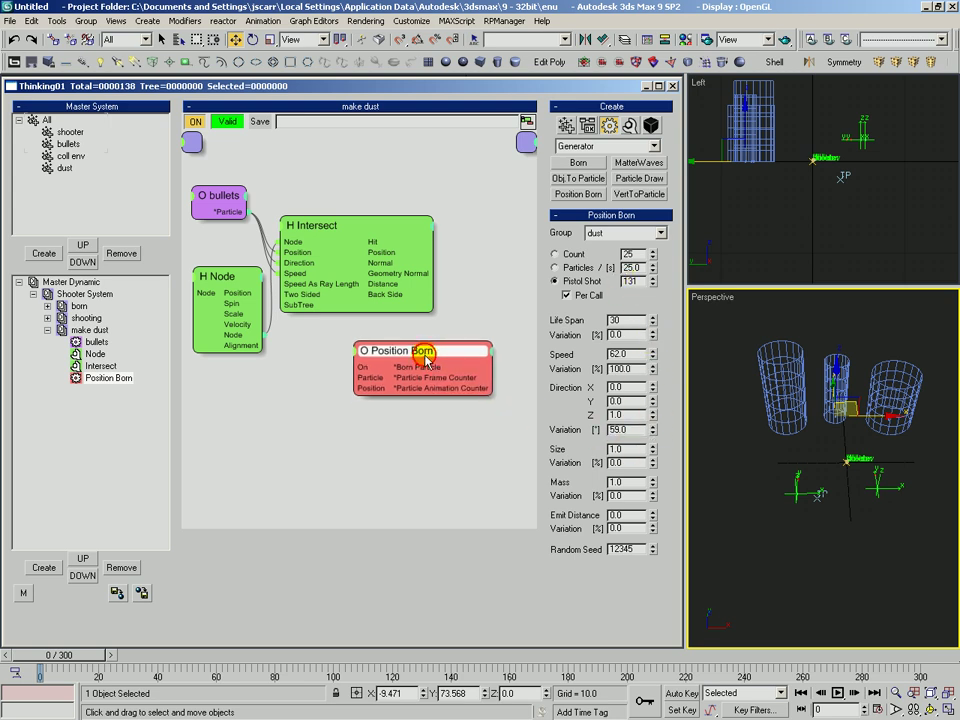
click(362, 358)
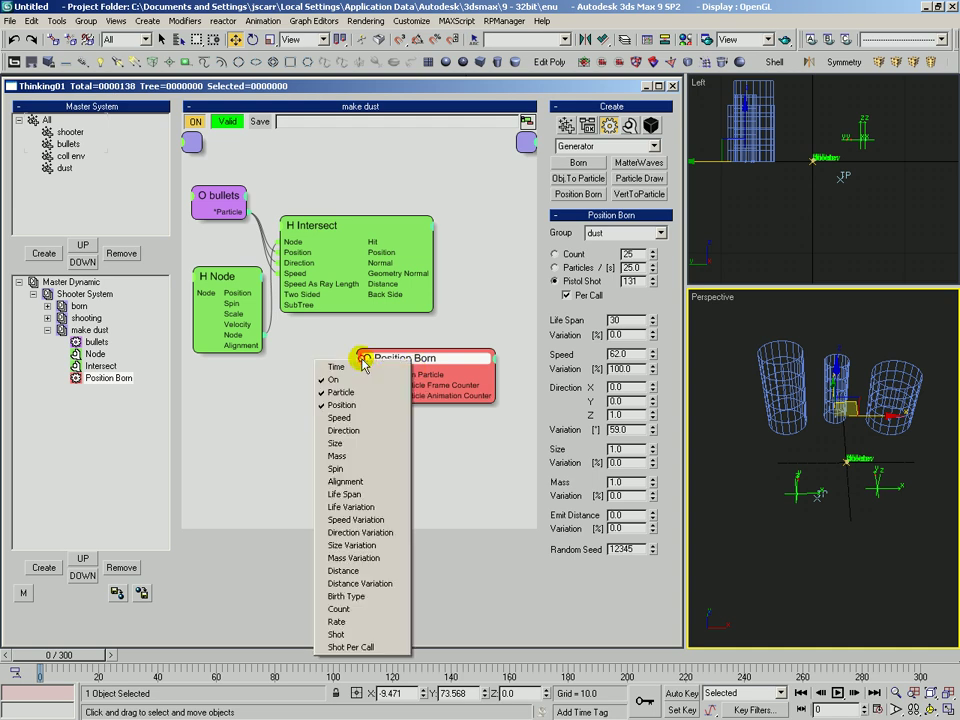
click(341, 432)
drag(417, 352, 413, 341)
drag(354, 364, 376, 242)
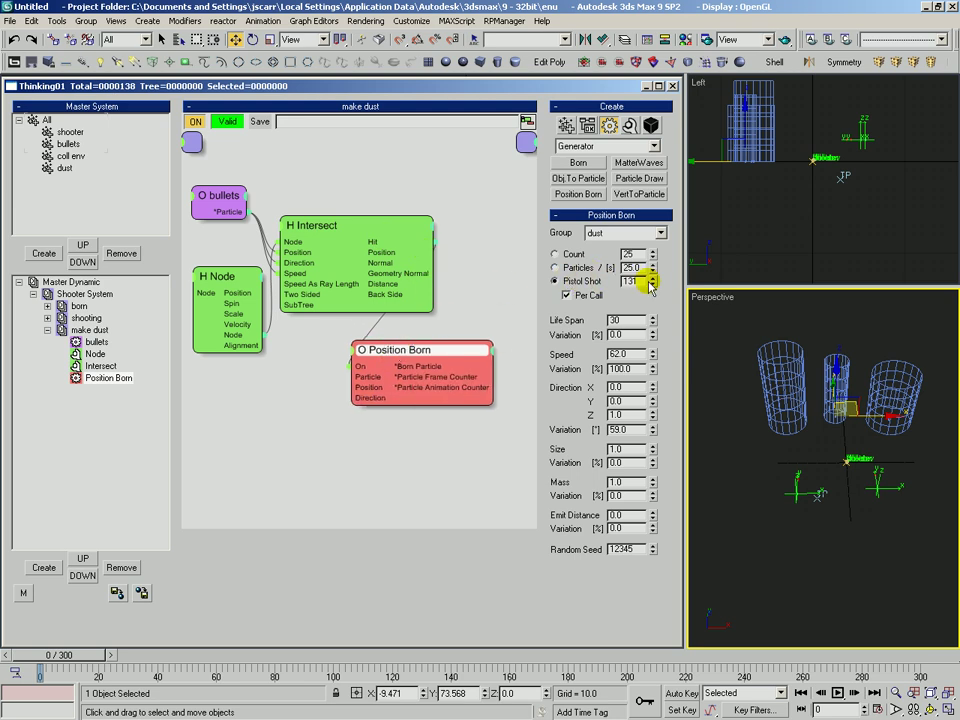
Set the Pistol Shot to 20 and wire Intersect's Position and Normal outputs to Position Born's Position and Direction inputs.
double_click(632, 282)
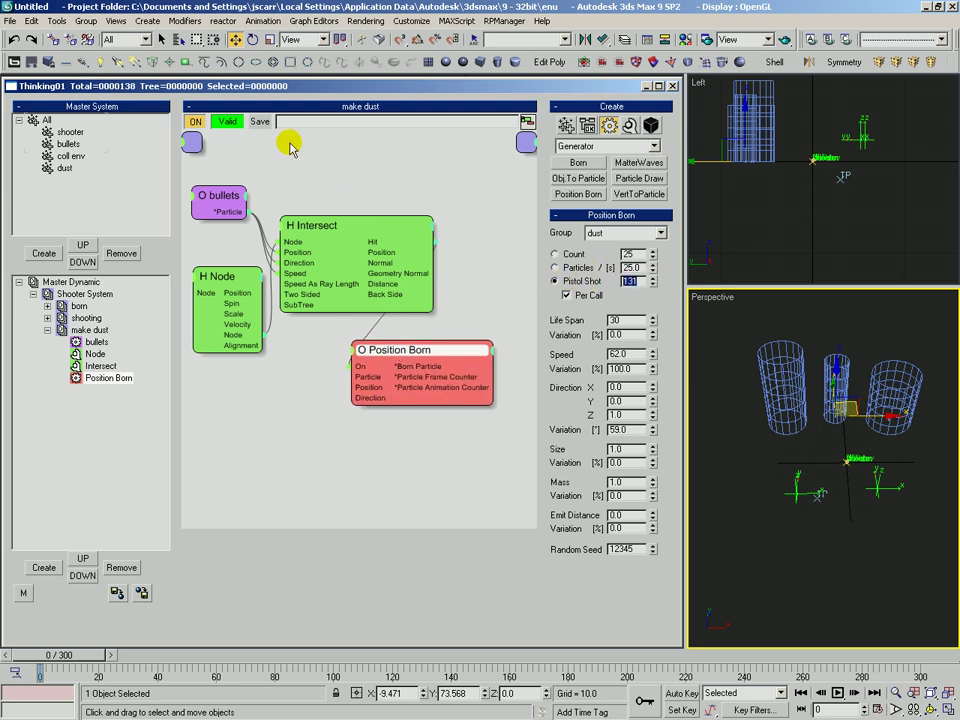
click(399, 348)
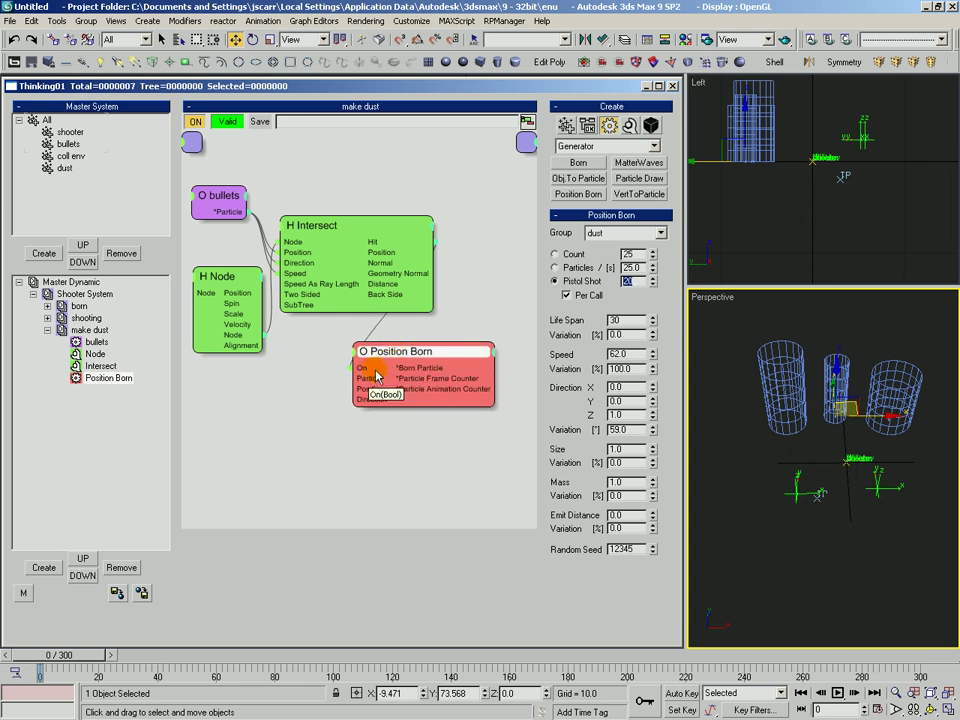
drag(413, 283, 378, 396)
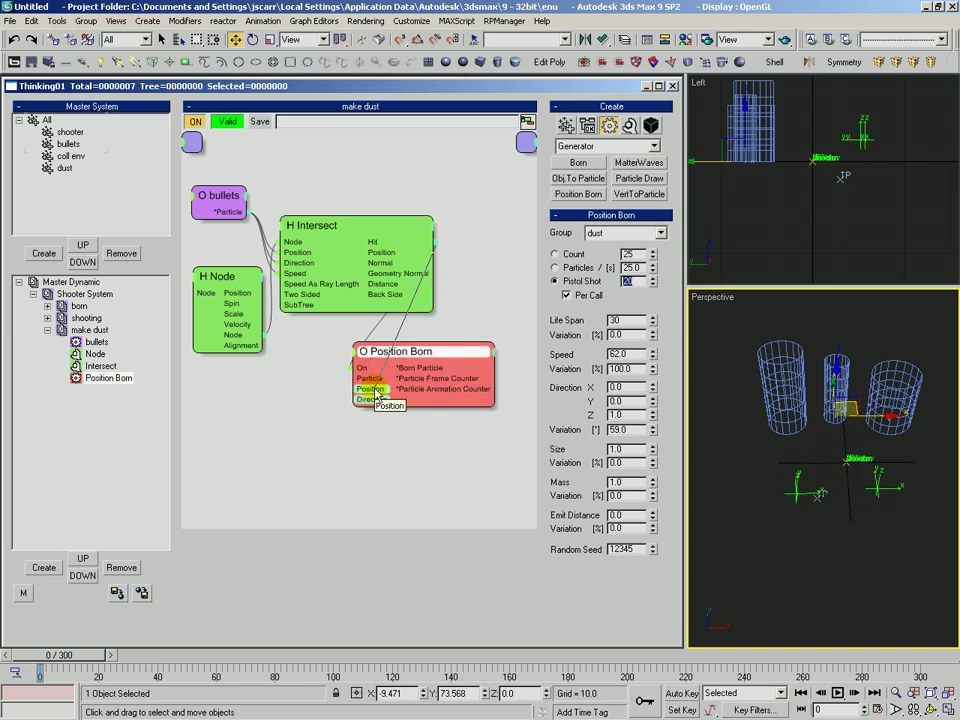
drag(432, 263, 372, 404)
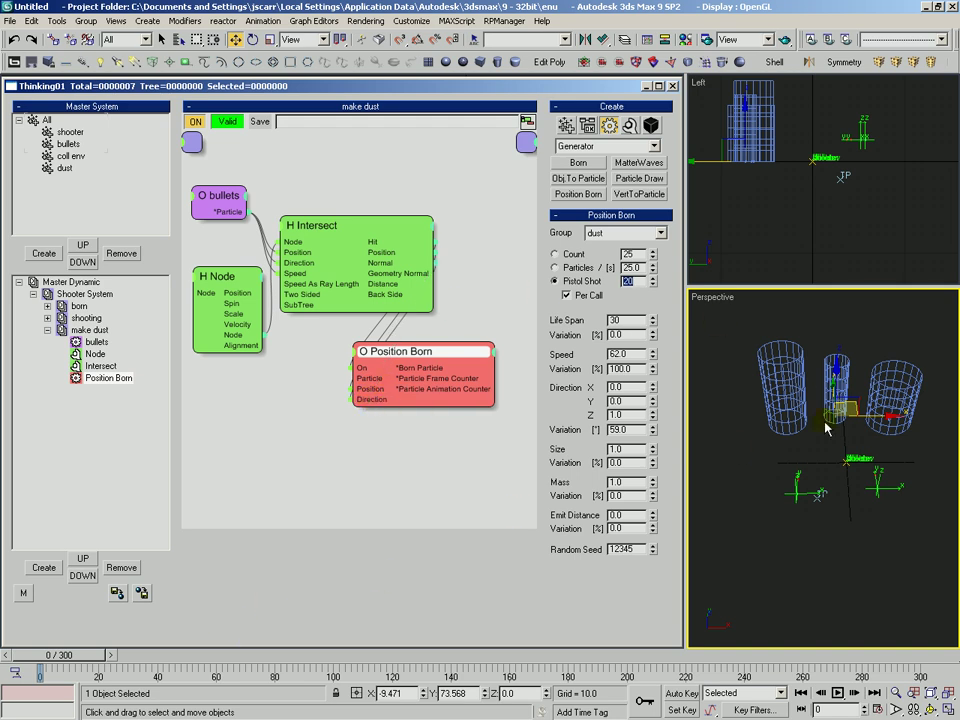
Scrub the timeline to frame 105 and check in the perspective view how dust is emitted where bullets hit the cylinders.
click(803, 466)
key(alt+z)
alt+middle_drag(803, 466, 800, 430)
drag(110, 655, 377, 628)
key(alt+z)
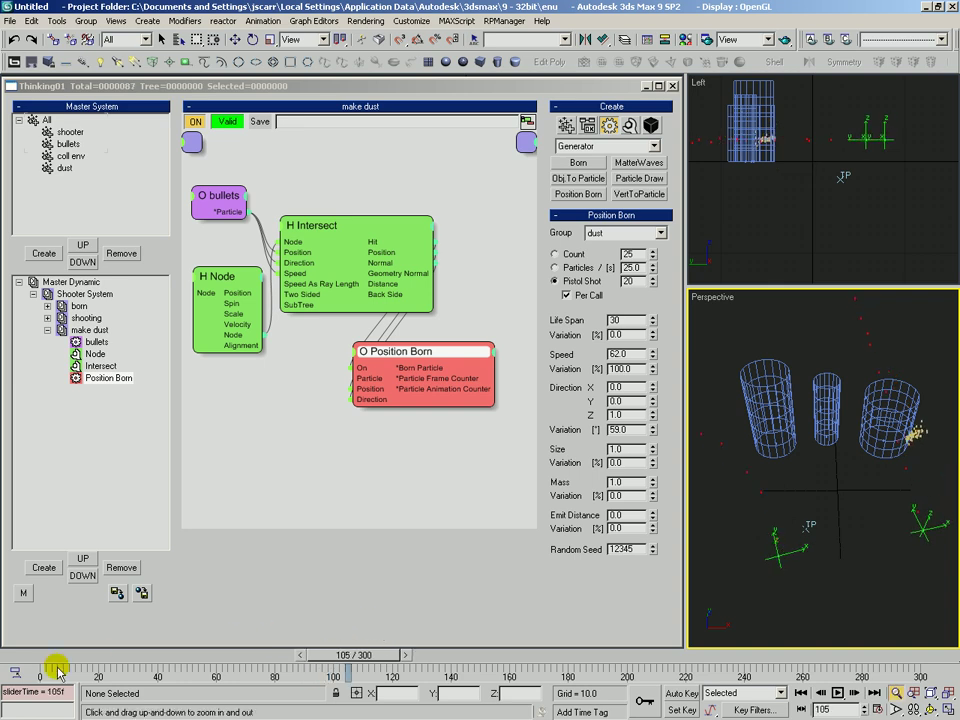